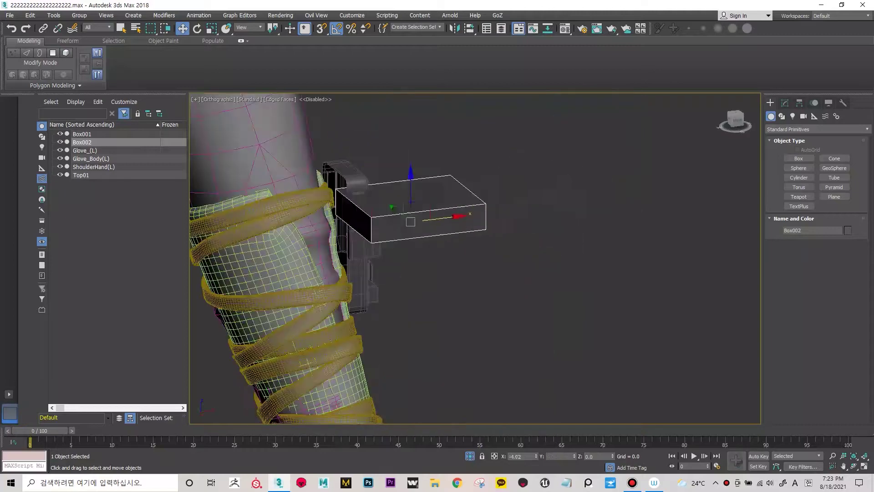
Step: Convert Box002 to an Editable Poly
click(785, 103)
right_click(436, 204)
click(469, 306)
Step: Select Box002 as an element, then select its top face
mouse_move(437, 214)
alt+middle_down()
mouse_move(392, 214)
mouse_move(501, 251)
mouse_move(519, 246)
mouse_move(410, 255)
alt+middle_up()
key(5)
click(437, 214)
key(4)
alt+middle_drag(474, 255, 500, 228)
click(510, 226)
scroll(473, 255, down, 3)
mouse_move(473, 255)
alt+middle_down()
mouse_move(409, 255)
mouse_move(537, 246)
alt+middle_up()
scroll(473, 255, up, 1)
Step: Reselect the whole box element and adjust it with rotate and move
key(5)
key(e)
mouse_move(473, 255)
alt+middle_down()
mouse_move(410, 255)
mouse_move(523, 245)
alt+middle_up()
scroll(419, 173, up, 5)
key(w)
scroll(474, 255, down, 3)
mouse_move(474, 255)
alt+middle_down()
mouse_move(410, 255)
mouse_move(524, 246)
alt+middle_up()
scroll(387, 223, up, 2)
Step: Add a Bend modifier to Box002 and collapse the stack into the editable poly
click(817, 130)
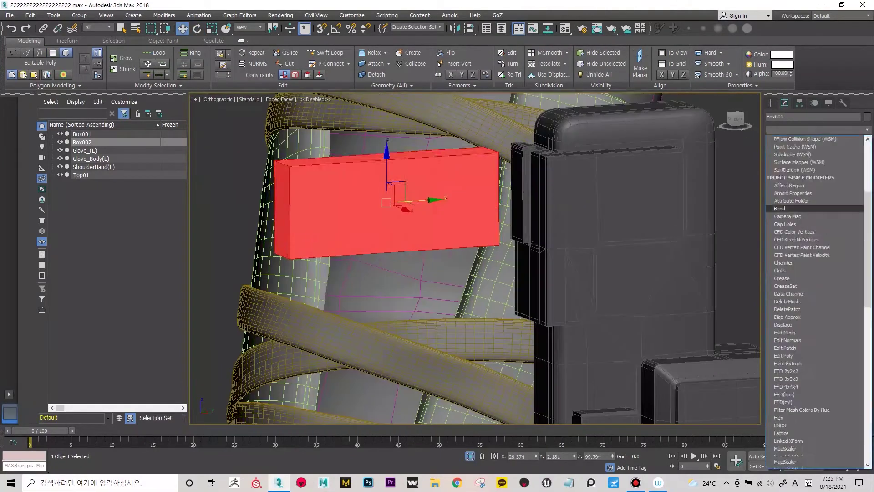
click(801, 291)
alt+middle_drag(473, 255, 410, 255)
scroll(455, 205, up, 2)
right_click(801, 219)
click(777, 300)
mouse_move(473, 255)
alt+middle_down()
mouse_move(410, 255)
mouse_move(524, 245)
alt+middle_up()
scroll(432, 214, up, 2)
Step: Connect the box's edge ring with 3 segments to form a 3×3 grid
key(2)
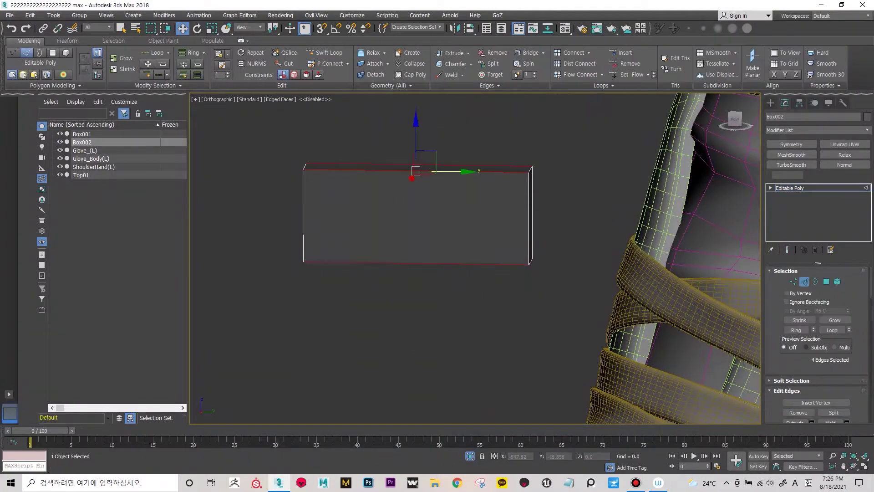
key(ctrl+shift+e)
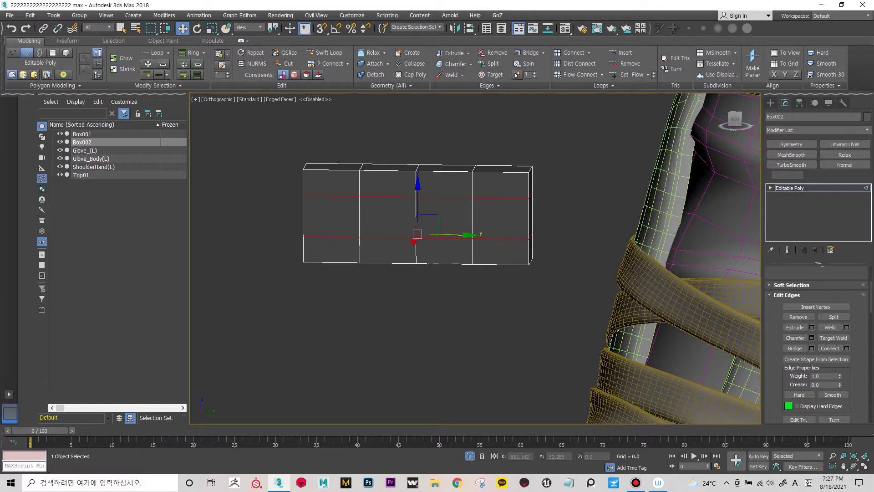
key(Return)
Step: Inset and recess the centre faces, adjusting them with scale and move, then deselect
key(4)
key(ctrl+shift+i)
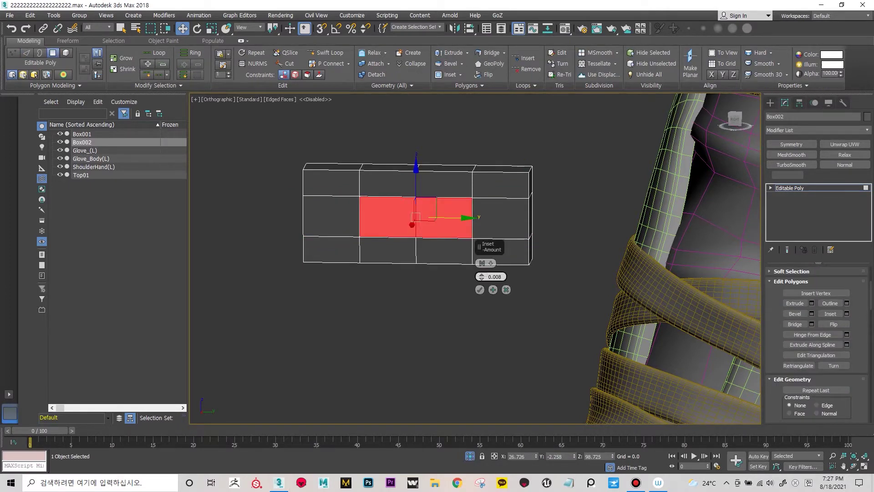
key(Return)
alt+middle_drag(474, 255, 410, 246)
key(r)
mouse_move(473, 255)
alt+middle_down()
mouse_move(524, 236)
mouse_move(410, 246)
mouse_move(478, 237)
mouse_move(428, 250)
mouse_move(409, 282)
alt+middle_up()
key(w)
scroll(475, 258, down, 5)
scroll(476, 258, up, 5)
key(ctrl+d)
key(2)
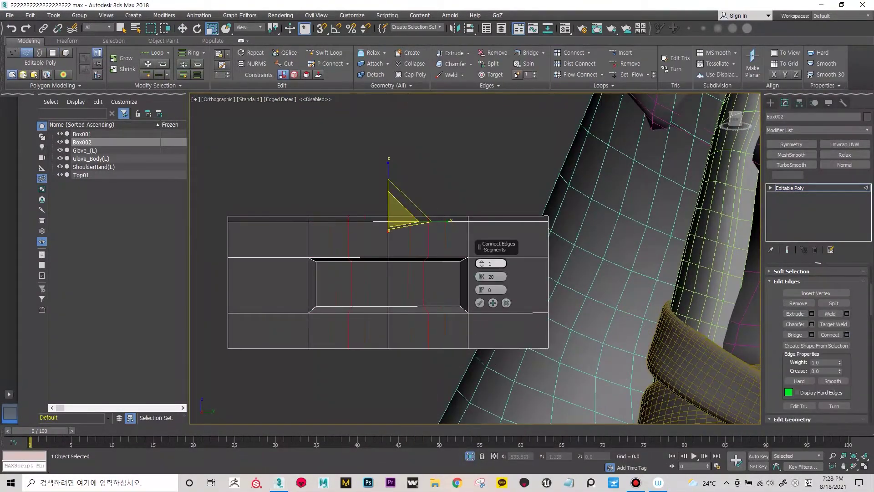
Step: Extrude the vertical strip's edges, adding extra vertical edge loops along the box's length
key(4)
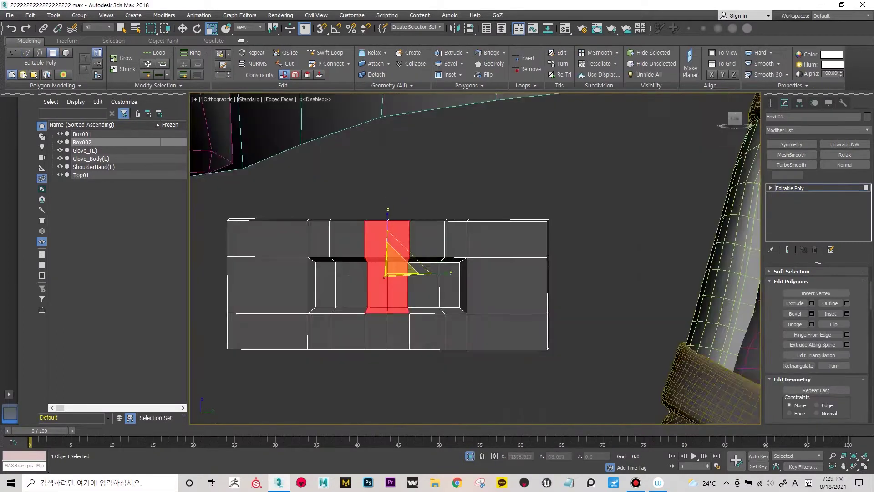
alt+middle_drag(475, 273, 446, 282)
key(w)
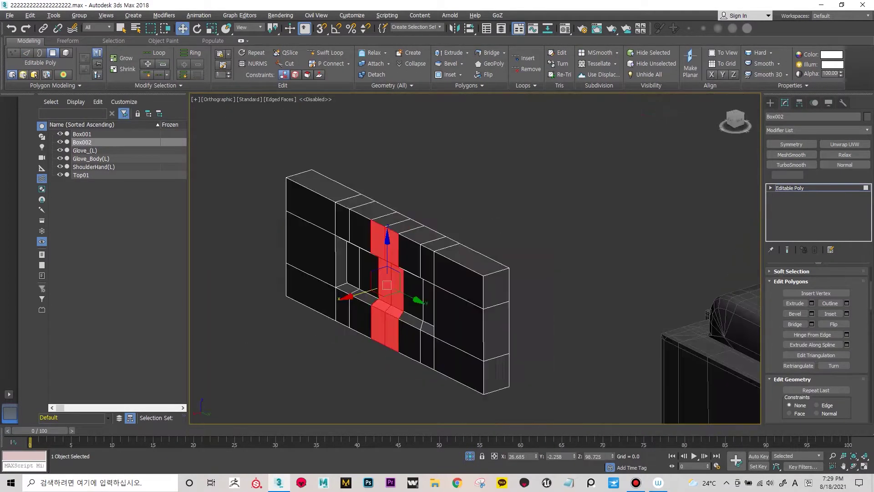
key(2)
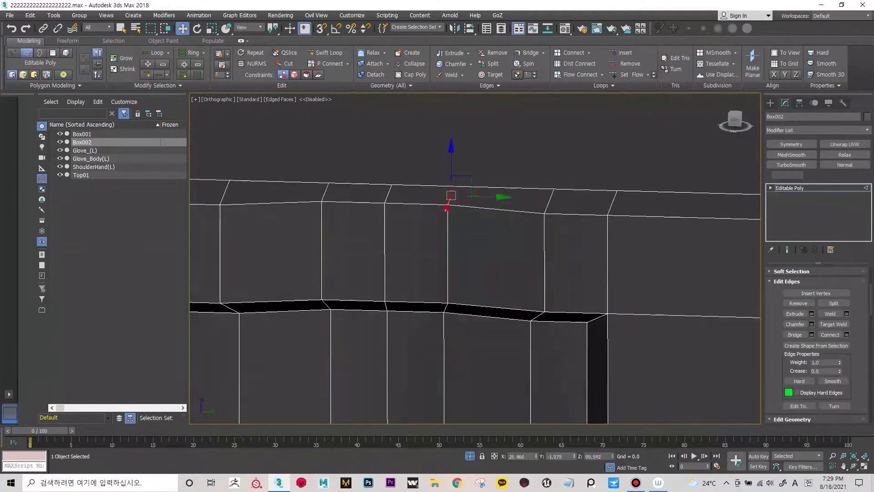
scroll(448, 296, up, 5)
key(r)
scroll(448, 296, down, 5)
mouse_move(448, 296)
alt+middle_down()
mouse_move(474, 291)
mouse_move(482, 268)
mouse_move(455, 273)
mouse_move(510, 273)
mouse_move(519, 265)
mouse_move(492, 259)
mouse_move(519, 255)
alt+middle_up()
key(F4)
key(F4)
key(4)
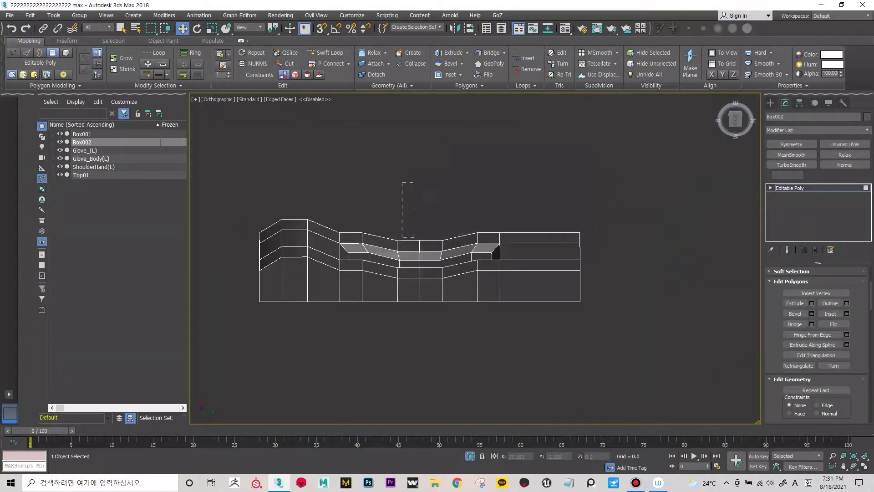
Step: Frame the recess in front and three-quarter views to preview a 2-segment, pinch-20 connection
scroll(419, 259, up, 5)
alt+middle_drag(455, 273, 501, 273)
scroll(423, 268, up, 2)
scroll(423, 269, down, 1)
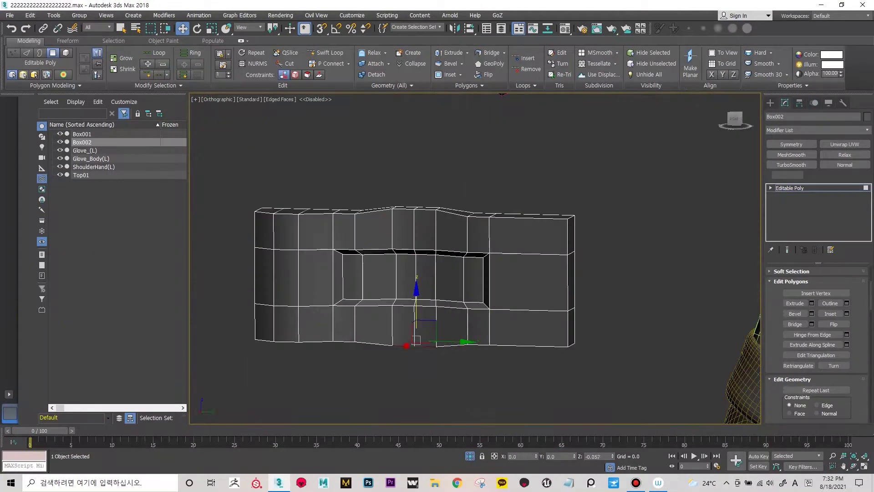
middle_drag(415, 273, 490, 407)
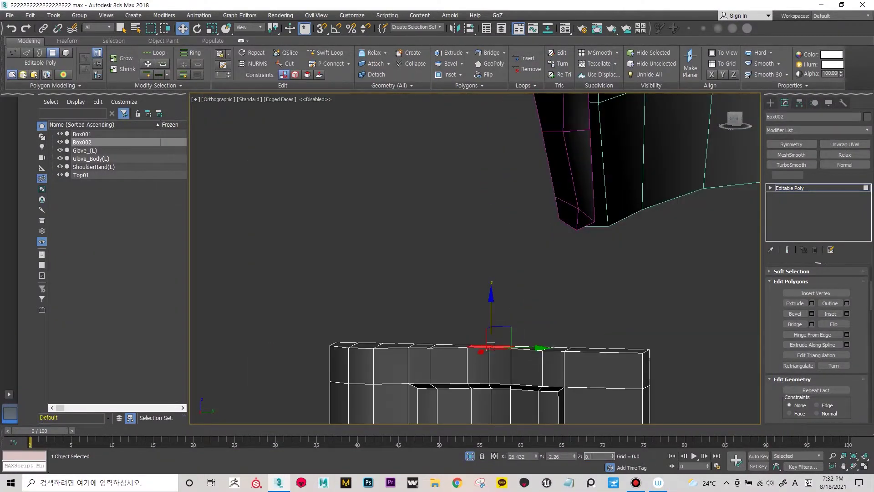
mouse_move(475, 258)
alt+middle_down()
mouse_move(475, 274)
mouse_move(500, 283)
mouse_move(482, 268)
mouse_move(410, 282)
alt+middle_up()
scroll(475, 258, down, 3)
scroll(475, 258, up, 1)
Step: Undo a stray Shell and extrude four tabs 0.13 along the box's top and bottom edges
key(2)
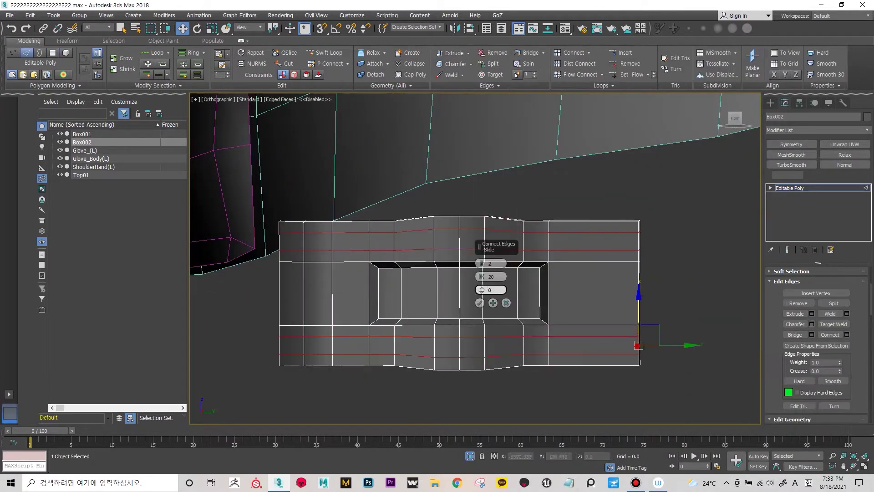
mouse_move(475, 258)
alt+middle_down()
mouse_move(455, 273)
mouse_move(501, 264)
mouse_move(475, 237)
mouse_move(475, 252)
mouse_move(501, 258)
mouse_move(474, 258)
mouse_move(501, 258)
mouse_move(501, 246)
mouse_move(475, 259)
alt+middle_up()
key(4)
scroll(475, 258, up, 3)
scroll(475, 259, down, 3)
key(ctrl+z)
click(22, 75)
scroll(540, 274, up, 2)
Step: Add two vertical edge loops through the recess and move vertices along the curved edges
key(1)
scroll(539, 273, up, 2)
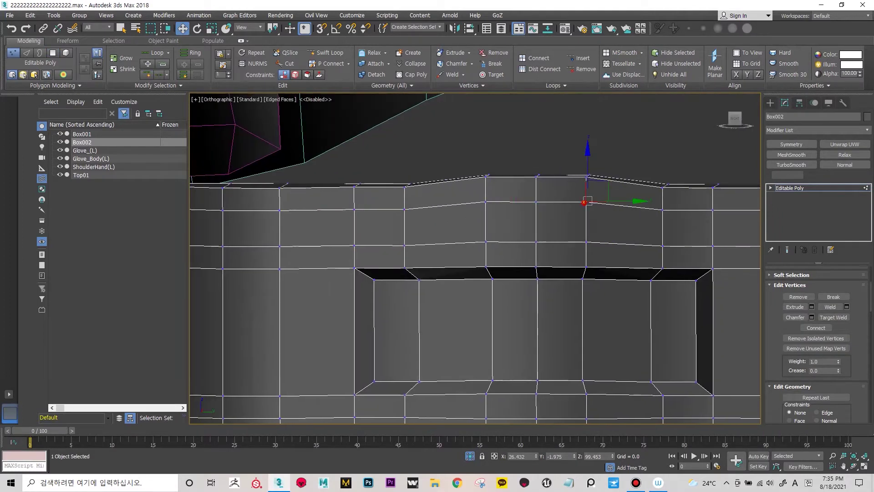
key(2)
middle_drag(599, 293, 597, 273)
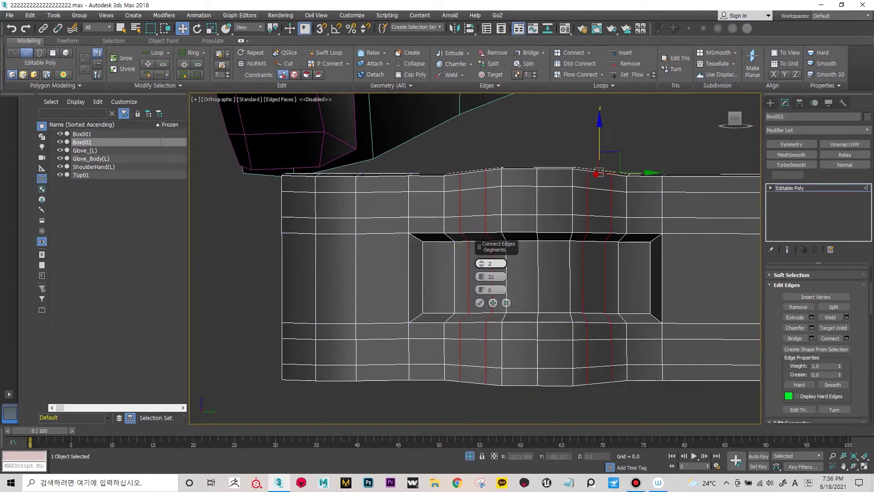
key(1)
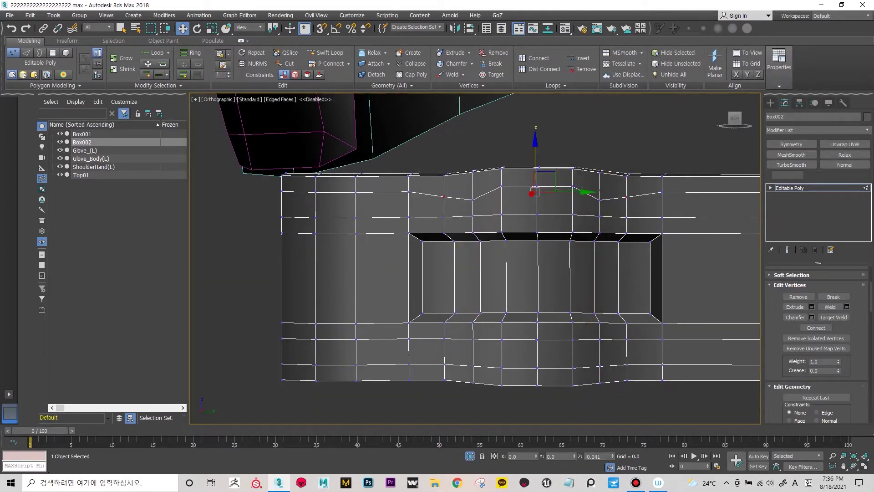
scroll(556, 409, up, 5)
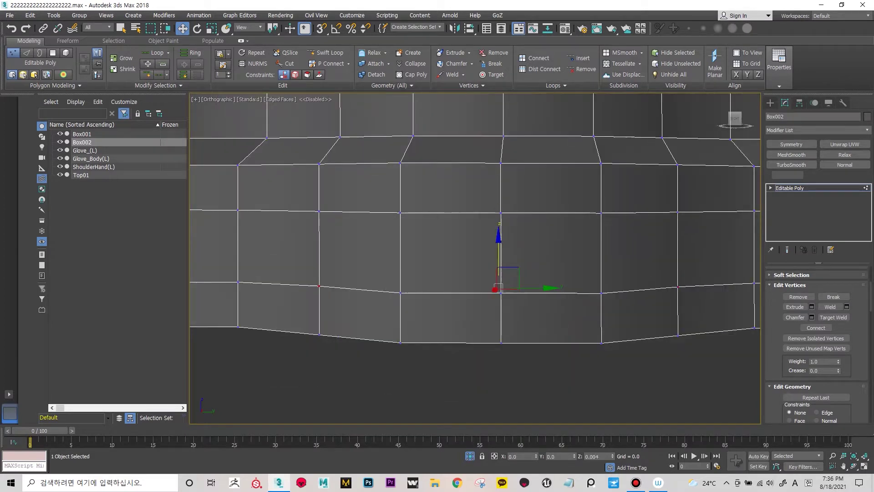
scroll(536, 159, down, 5)
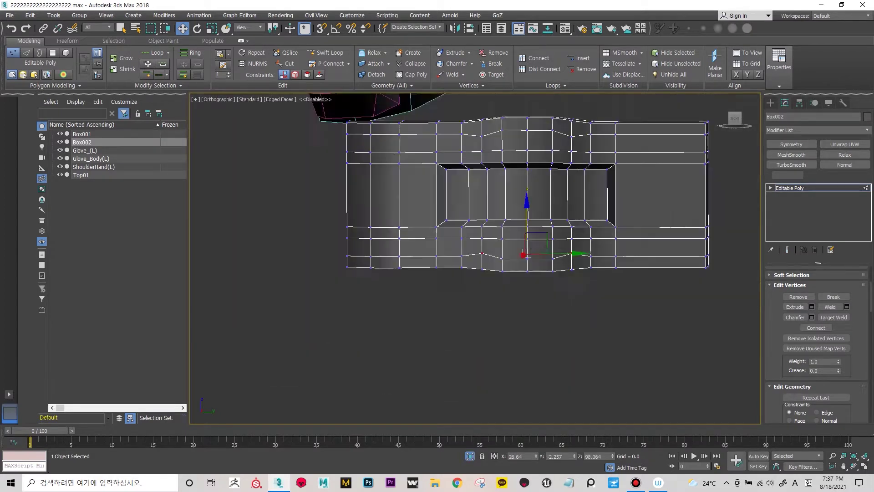
scroll(603, 186, up, 4)
Step: Select the four tab face groups from the Right view and extrude them a further 0.04
key(2)
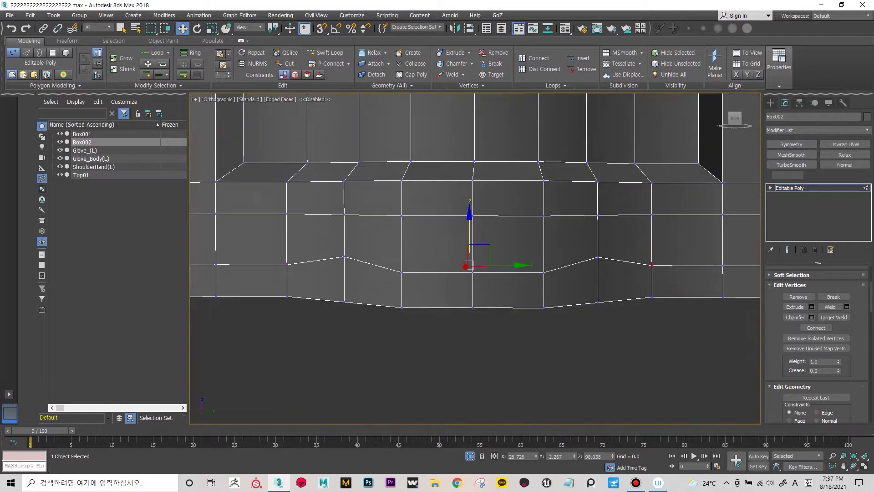
alt+middle_drag(473, 255, 501, 218)
scroll(473, 255, up, 2)
key(r)
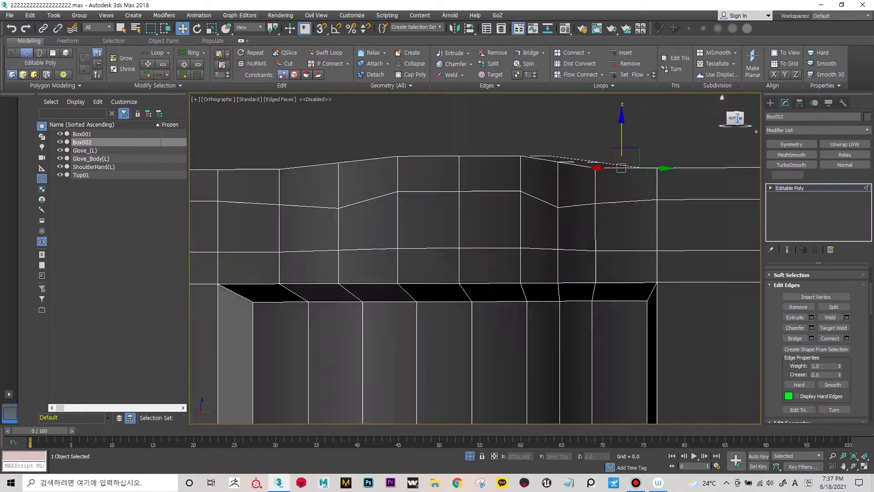
alt+middle_drag(473, 255, 474, 219)
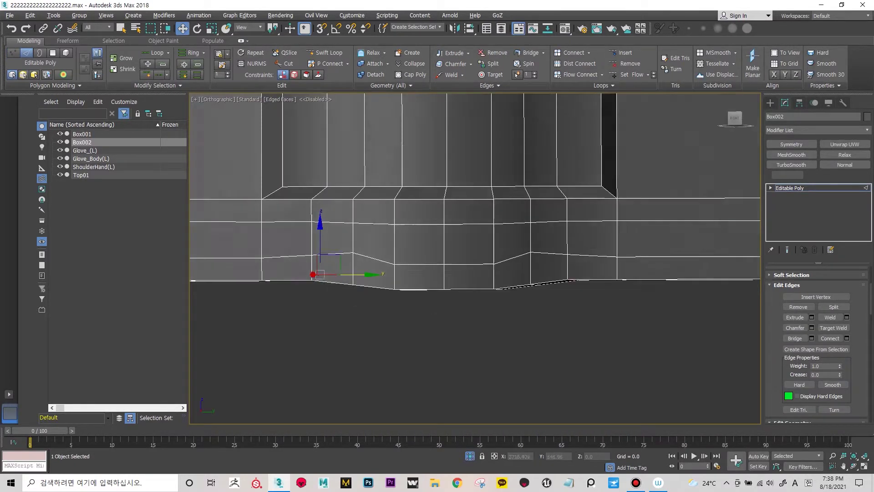
scroll(505, 273, down, 3)
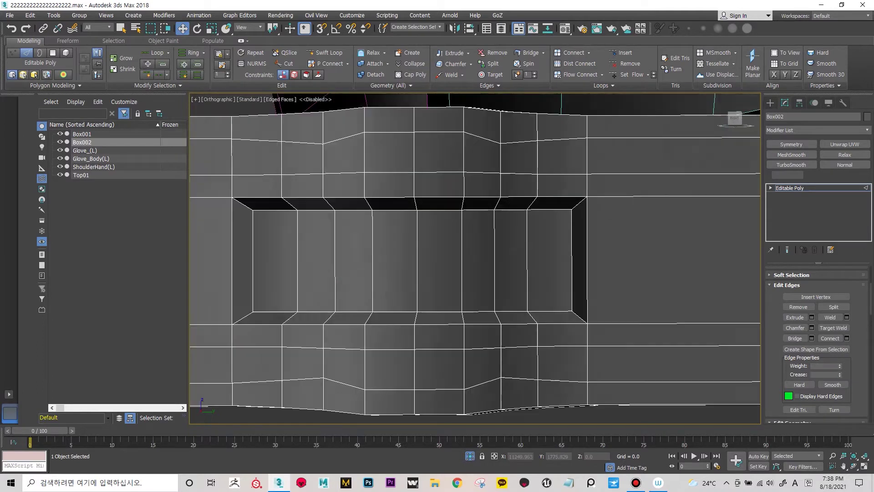
scroll(506, 273, down, 2)
scroll(505, 273, down, 1)
scroll(506, 273, down, 2)
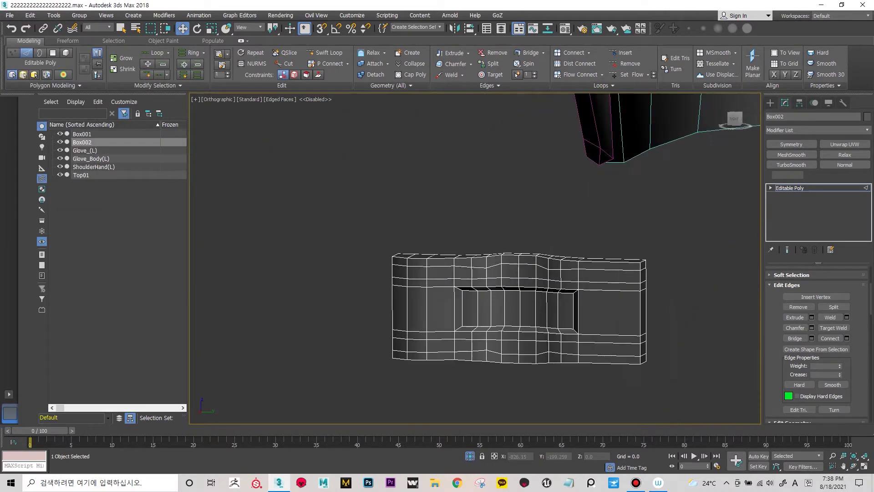
mouse_move(474, 255)
alt+middle_down()
mouse_move(455, 246)
mouse_move(460, 255)
mouse_move(483, 246)
mouse_move(474, 255)
mouse_move(519, 236)
mouse_move(638, 227)
alt+middle_up()
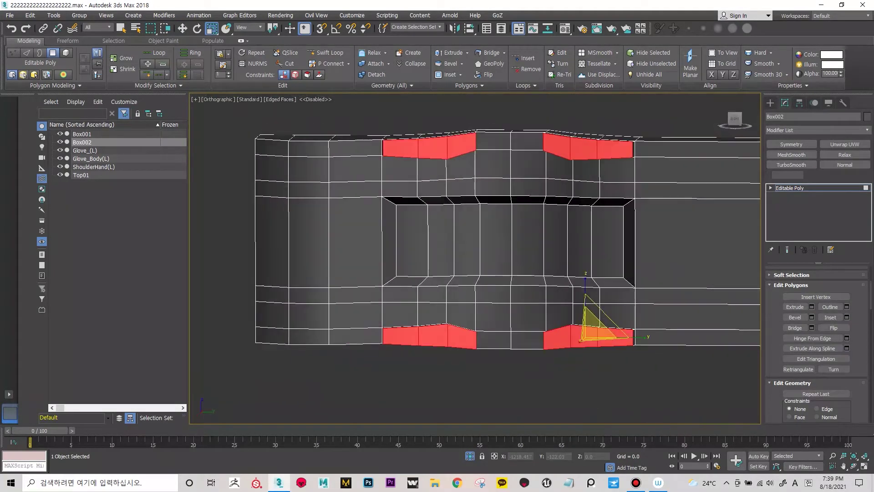
Step: Close in on the notched tabs with wireframe hidden, in vertex editing
scroll(637, 228, up, 2)
mouse_move(474, 255)
alt+middle_down()
mouse_move(455, 246)
mouse_move(483, 255)
mouse_move(455, 245)
mouse_move(482, 237)
mouse_move(474, 255)
mouse_move(455, 246)
mouse_move(487, 285)
alt+middle_up()
key(F4)
Step: Target Weld the stray vertices around the notched slots, then leave vertex editing
key(F4)
key(1)
scroll(473, 255, up, 3)
key(ctrl+w)
scroll(474, 255, down, 3)
scroll(473, 255, up, 3)
scroll(473, 255, down, 5)
key(F4)
key(1)
key(r)
key(1)
key(F4)
scroll(473, 255, up, 5)
scroll(474, 255, down, 5)
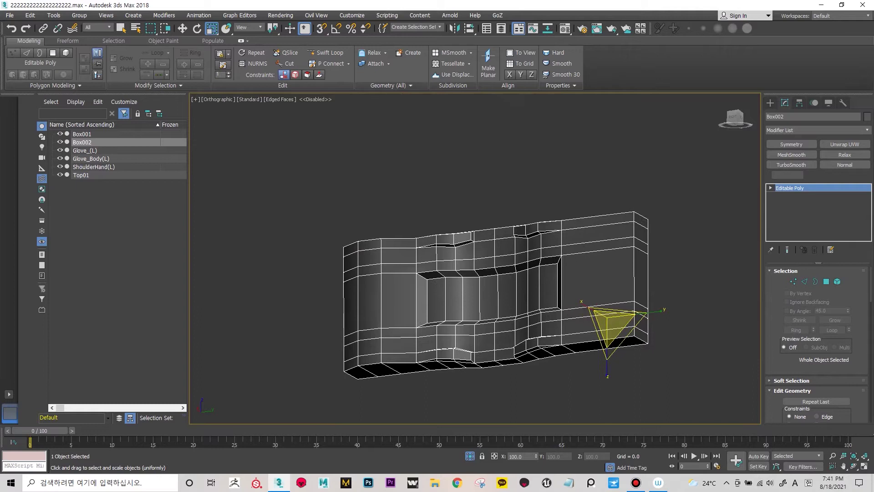
Step: Connect the five wall edges beside the recess with 2 segments, pinch 21
scroll(474, 255, up, 3)
mouse_move(474, 255)
alt+middle_down()
mouse_move(455, 246)
mouse_move(487, 283)
mouse_move(455, 228)
mouse_move(455, 237)
alt+middle_up()
scroll(474, 255, down, 4)
key(2)
key(w)
scroll(473, 255, up, 4)
scroll(474, 255, up, 3)
scroll(817, 341, down, 3)
scroll(473, 255, up, 4)
scroll(818, 341, up, 3)
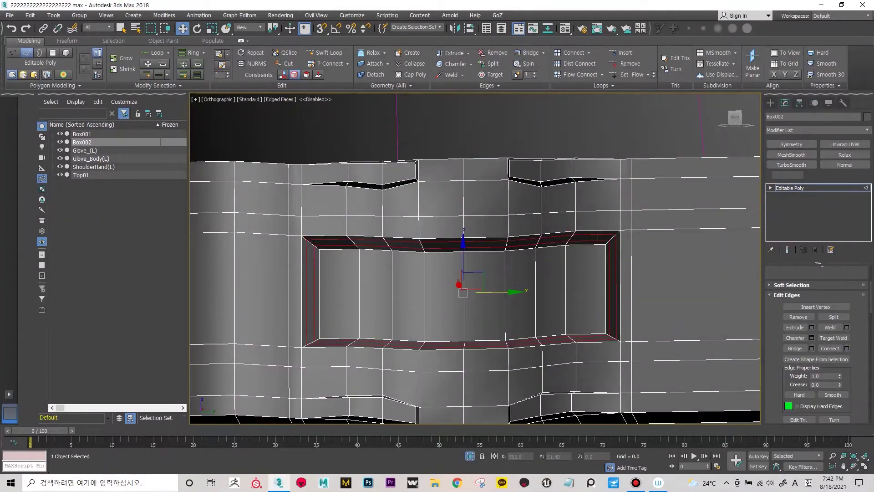
scroll(460, 228, down, 4)
scroll(460, 205, up, 4)
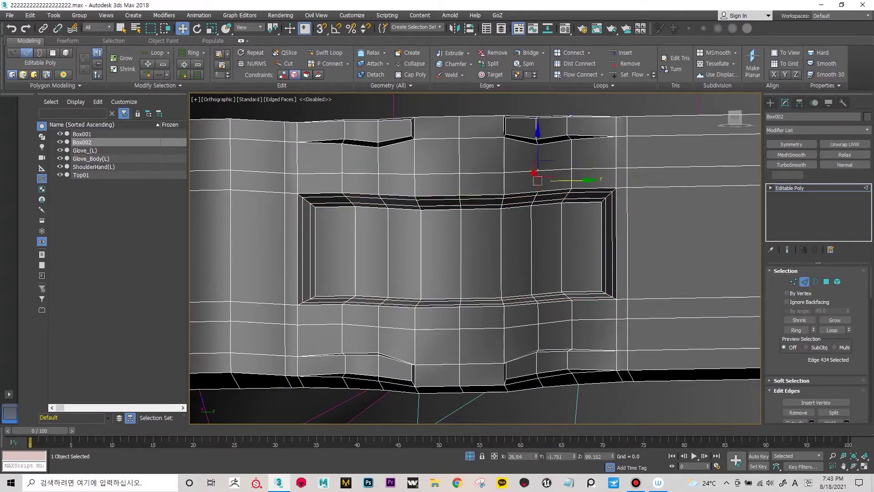
scroll(475, 258, down, 4)
scroll(475, 258, up, 4)
key(ctrl+shift+e)
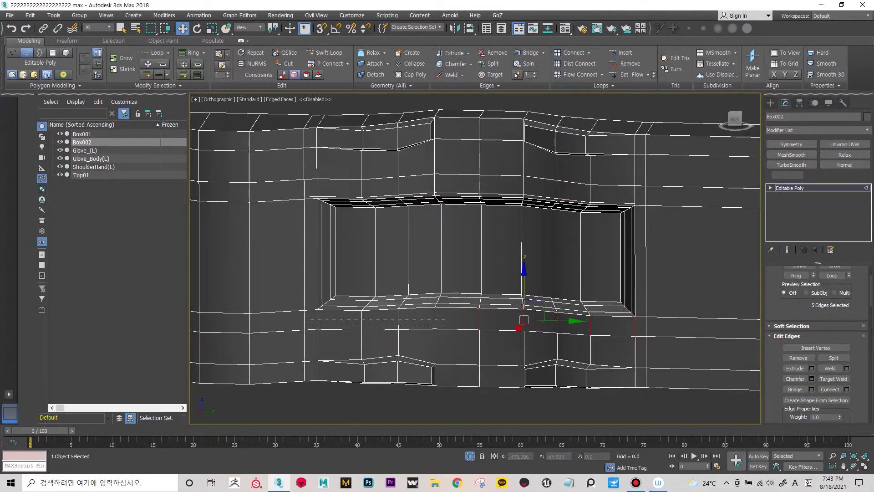
Step: Inspect the recess corner and preview it with smoothing, then undo the preview
scroll(579, 300, up, 2)
scroll(578, 301, down, 3)
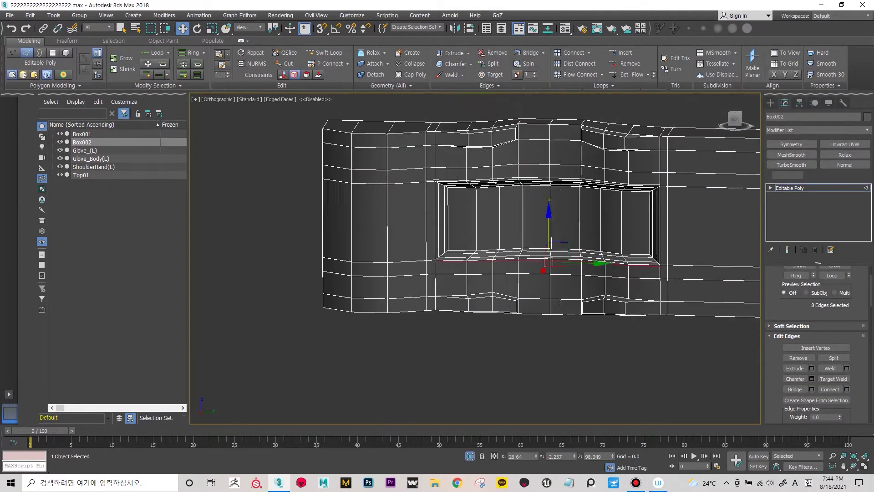
alt+middle_drag(578, 300, 615, 291)
scroll(578, 300, up, 5)
alt+middle_drag(474, 258, 475, 292)
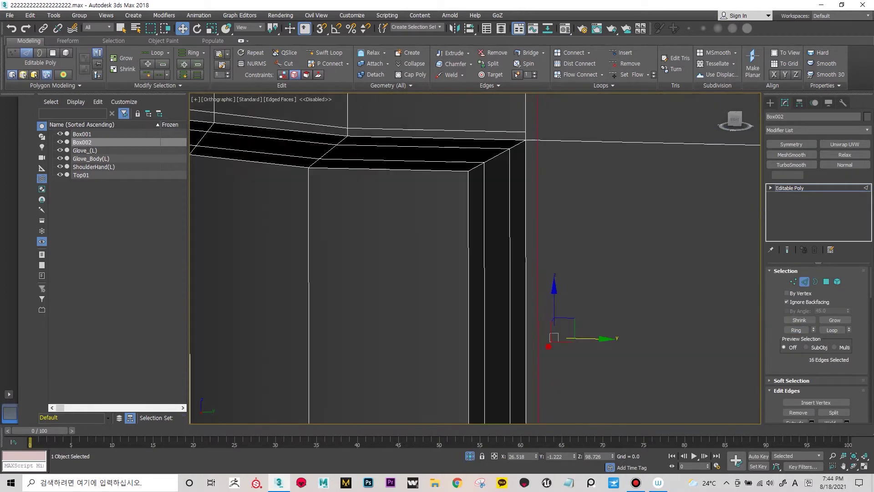
alt+middle_drag(475, 258, 501, 273)
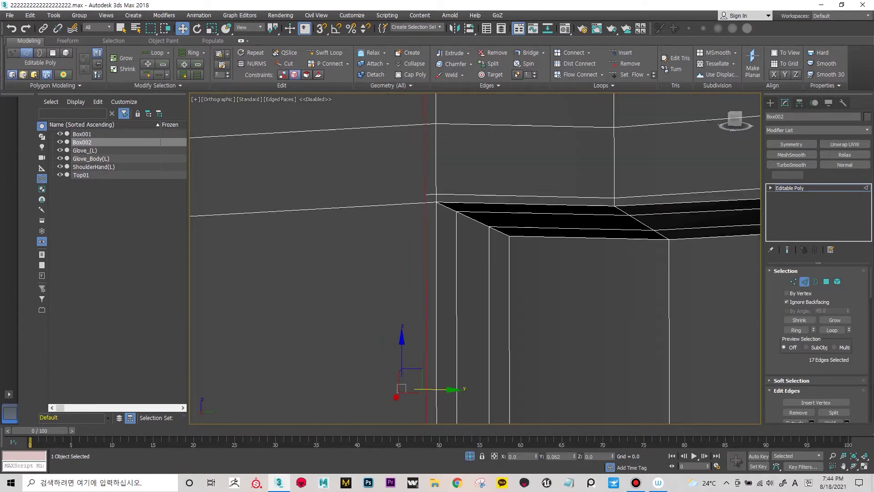
click(791, 165)
scroll(475, 258, down, 3)
key(ctrl+z)
scroll(475, 258, up, 4)
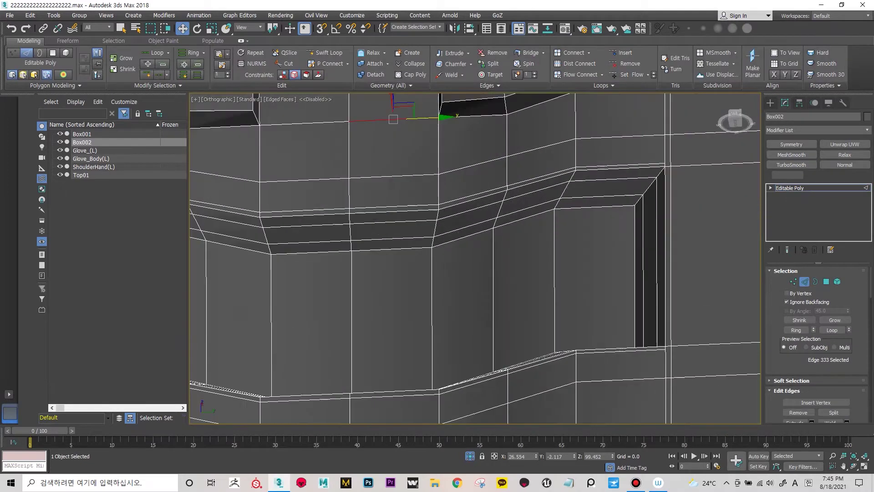
Step: Chamfer the recess corner edges so the smoothed inset stays crisp
key(2)
scroll(475, 258, down, 3)
mouse_move(475, 258)
alt+middle_down()
mouse_move(501, 273)
mouse_move(455, 255)
mouse_move(455, 273)
mouse_move(483, 259)
alt+middle_up()
scroll(475, 258, up, 4)
scroll(475, 258, down, 3)
scroll(475, 258, up, 4)
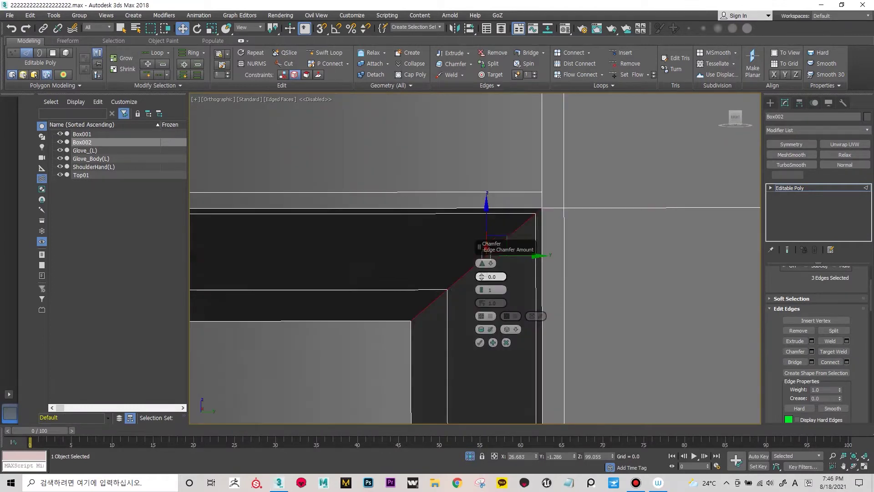
click(479, 342)
Step: Select a recess-corner vertex on Box002 and cut the first new edges at that corner
scroll(531, 256, down, 3)
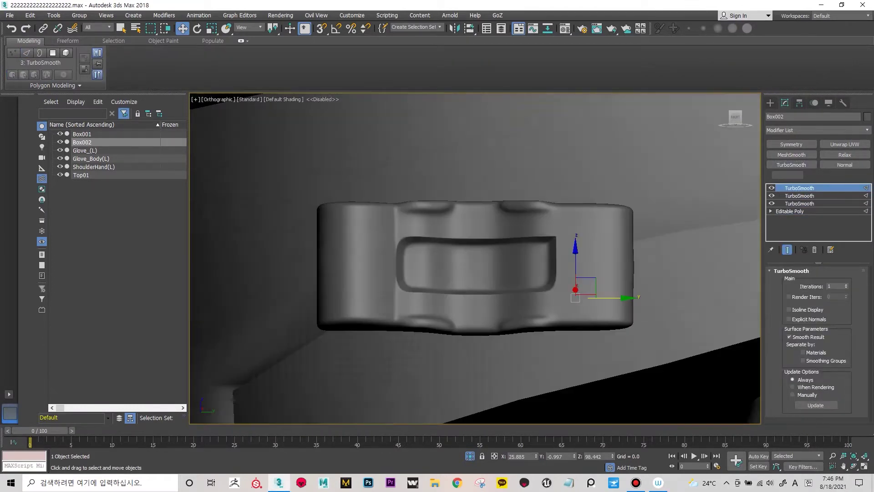
scroll(531, 256, up, 4)
key(1)
mouse_move(531, 273)
alt+middle_down()
mouse_move(503, 248)
mouse_move(598, 295)
mouse_move(537, 273)
mouse_move(493, 316)
mouse_move(524, 273)
alt+middle_up()
click(502, 247)
key(3)
click(538, 273)
key(1)
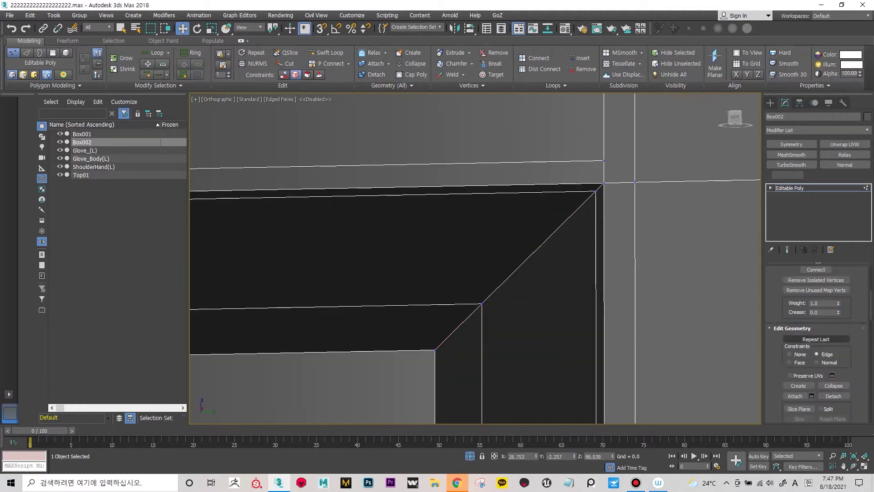
key(alt+c)
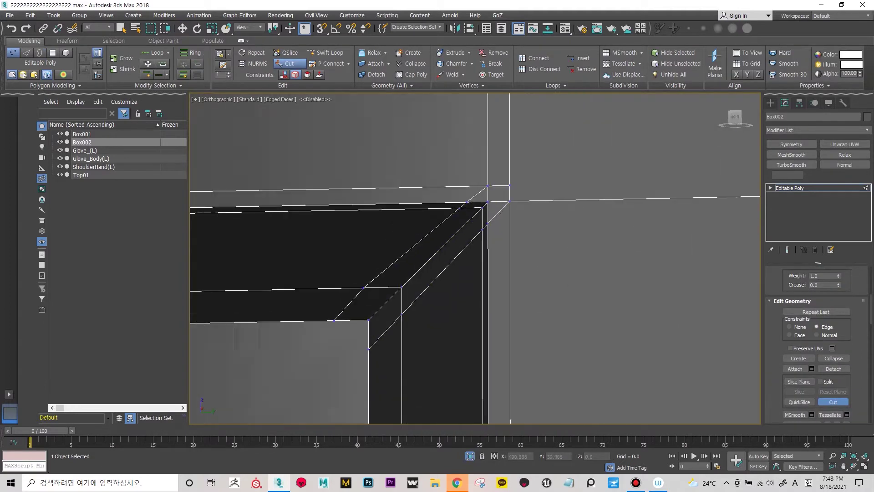
alt+middle_drag(474, 259, 560, 182)
alt+middle_drag(473, 259, 501, 227)
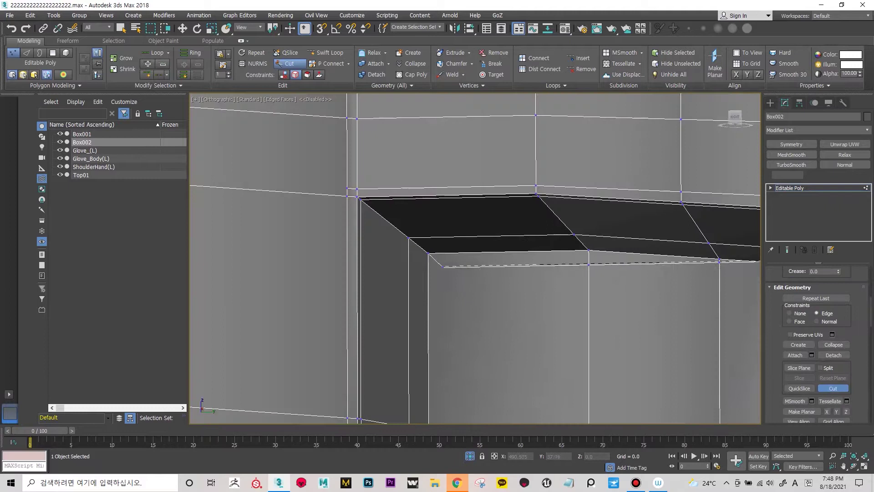
scroll(474, 258, down, 2)
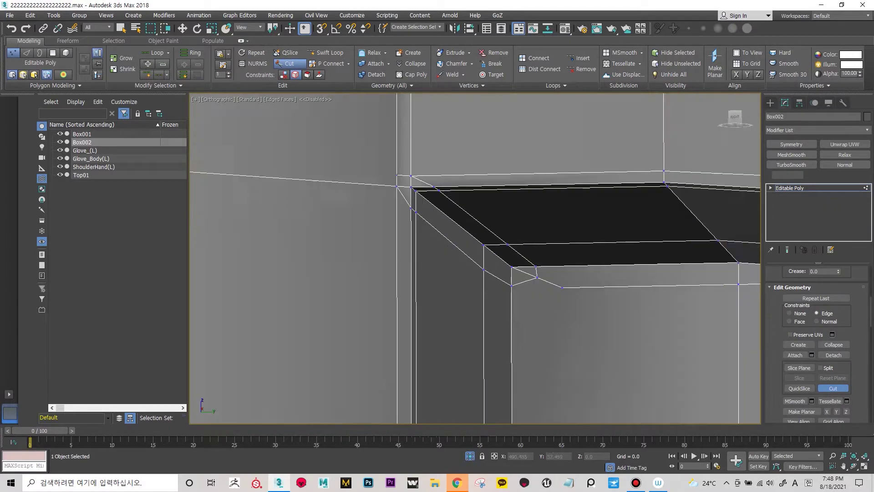
key(w)
scroll(473, 258, down, 3)
scroll(411, 247, up, 5)
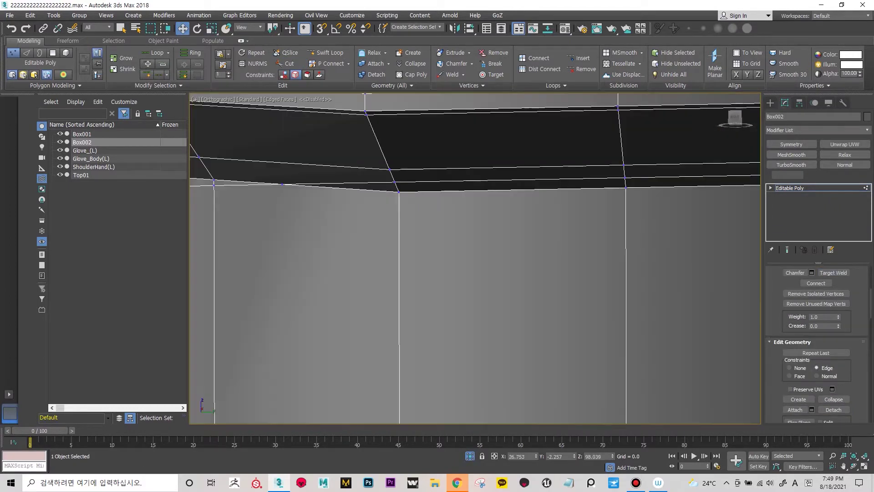
scroll(411, 247, up, 3)
Step: Cut additional edges at the inner recess corner
key(alt+c)
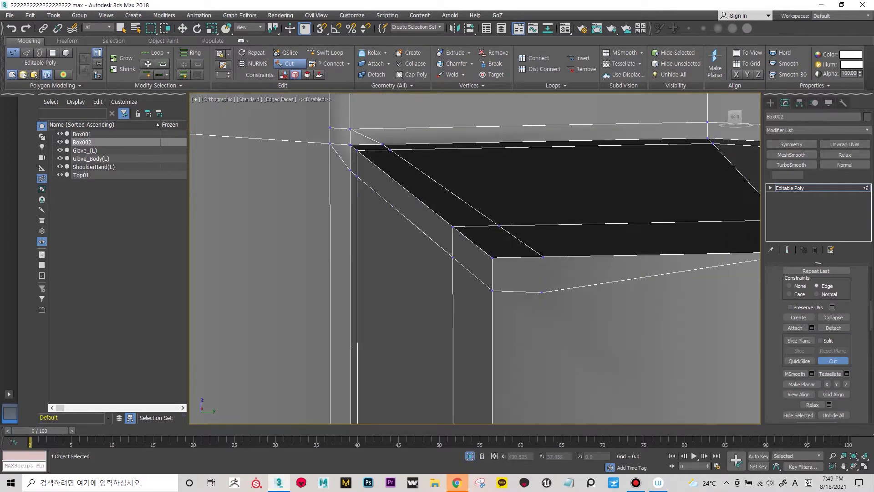
scroll(473, 258, down, 3)
key(w)
scroll(474, 258, down, 3)
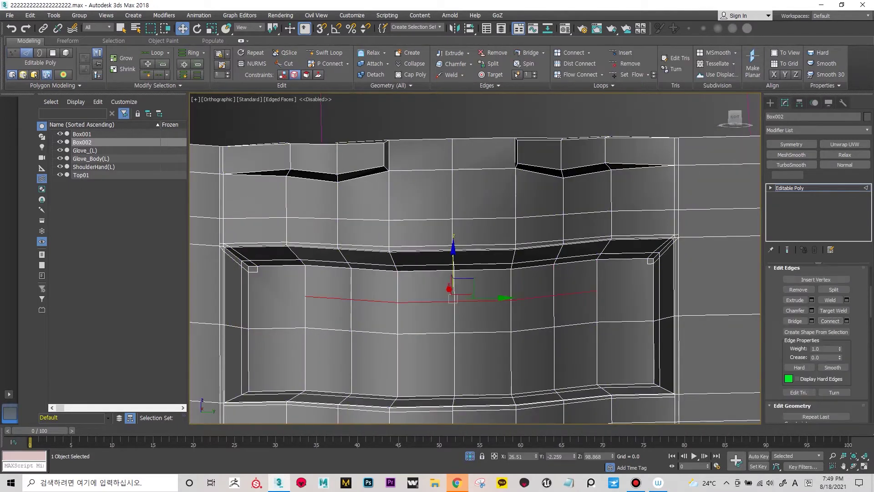
scroll(474, 258, up, 6)
scroll(473, 258, down, 1)
key(alt+c)
scroll(473, 258, down, 4)
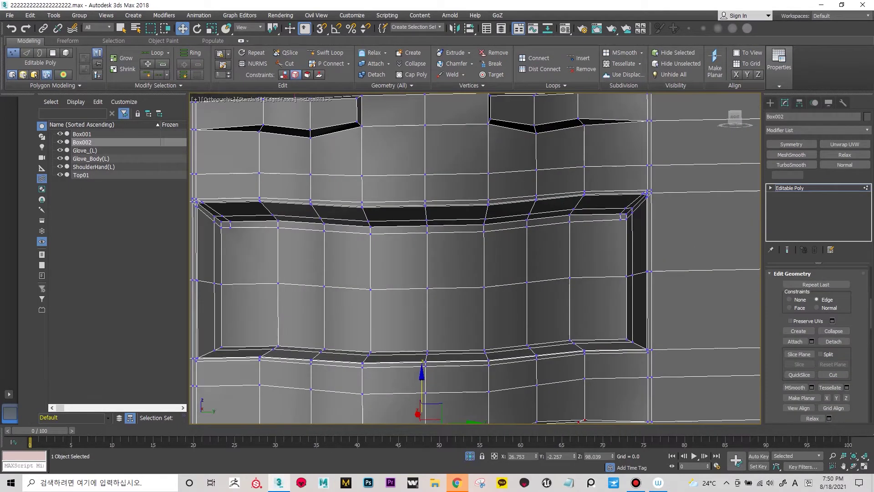
key(2)
key(w)
scroll(474, 259, up, 3)
scroll(474, 258, down, 3)
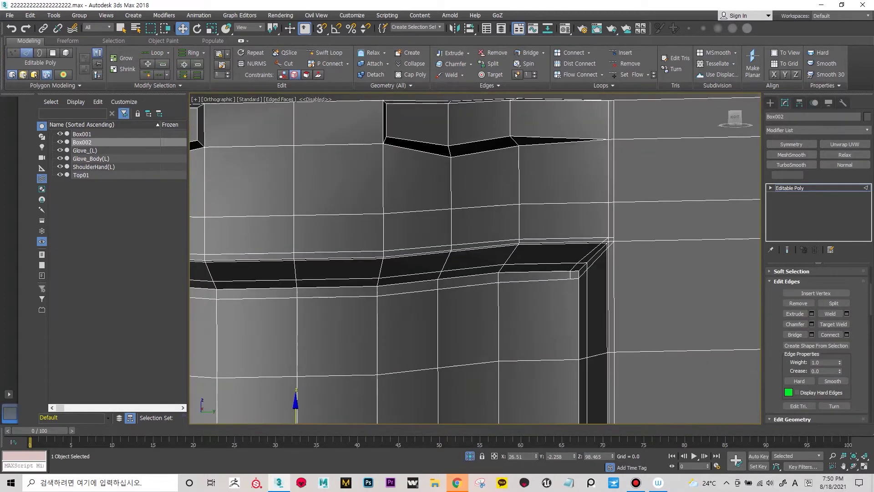
scroll(474, 258, up, 3)
key(F4)
scroll(474, 258, up, 5)
key(F4)
Step: Cut more support edges around the remaining recess corners
key(1)
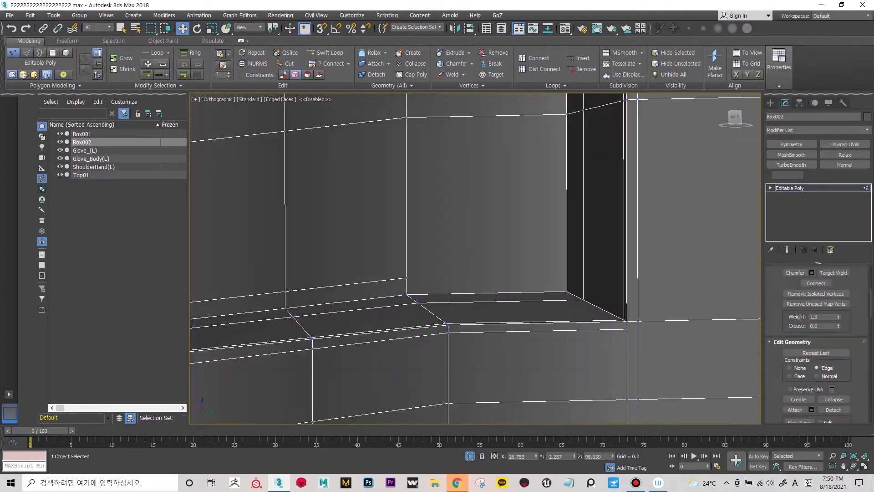
key(alt+c)
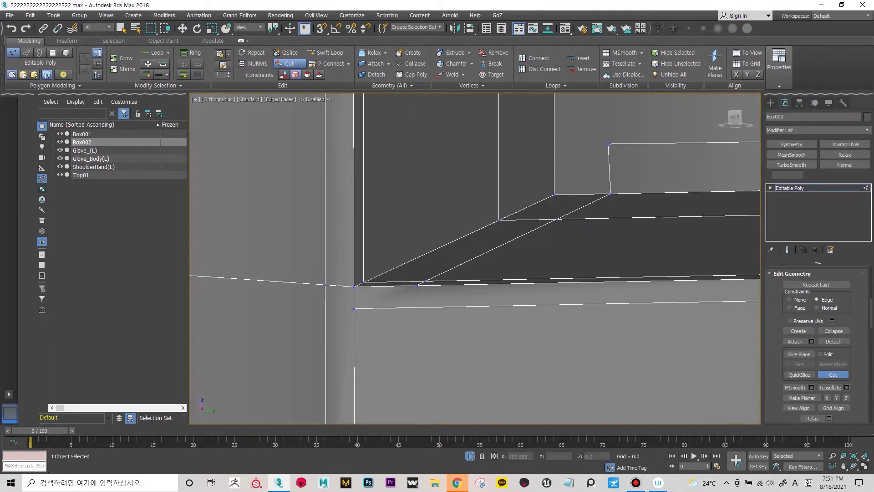
scroll(474, 258, down, 4)
key(2)
scroll(474, 258, up, 4)
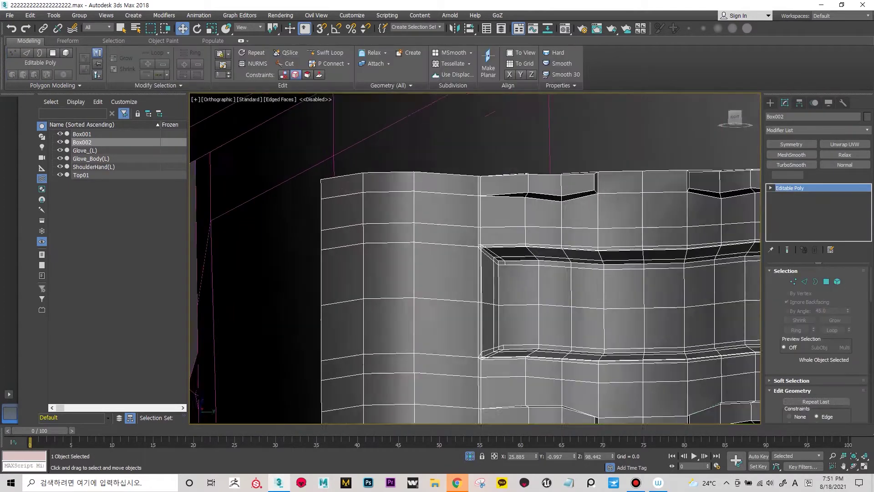
key(w)
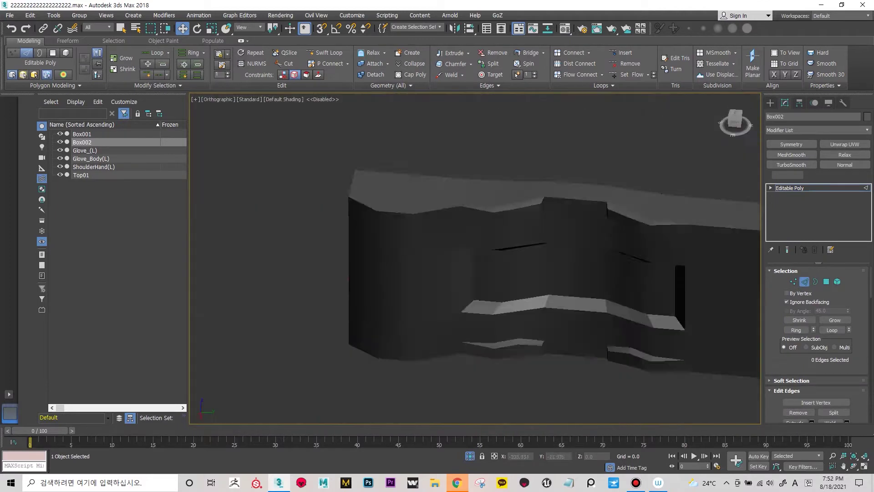
scroll(473, 258, up, 5)
Step: Apply TurboSmooth to Box002 and hide the wireframe to check the rectangular inset
key(F4)
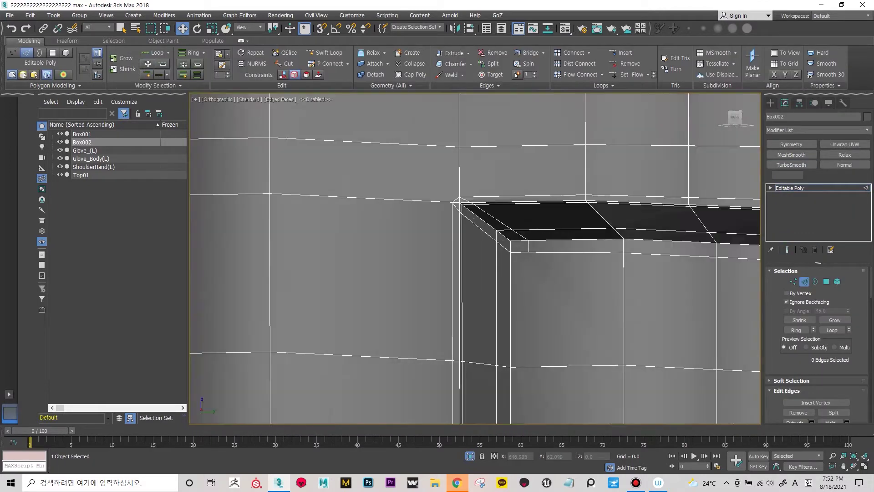
key(1)
scroll(475, 258, down, 5)
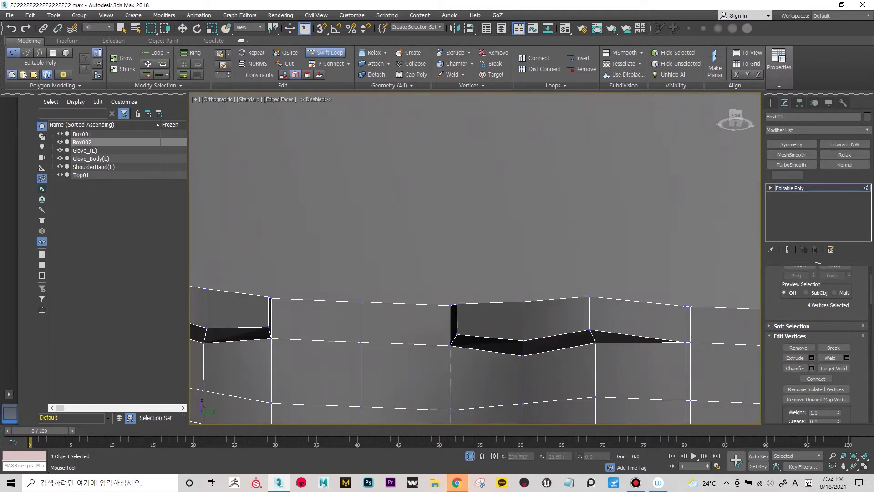
alt+middle_drag(474, 258, 501, 228)
click(791, 164)
key(F4)
Step: Undo the TurboSmooth preview to return to the raw Box002 mesh
scroll(473, 258, up, 4)
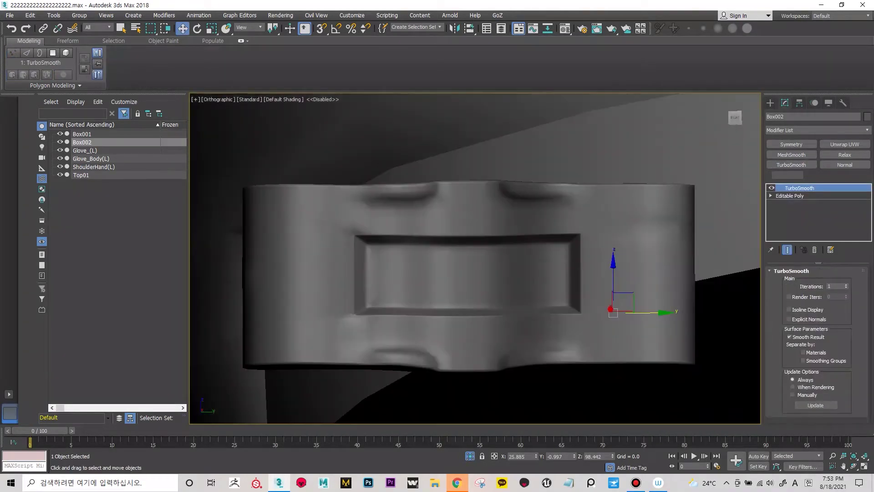
key(ctrl+z)
key(F4)
scroll(475, 258, up, 4)
scroll(476, 259, up, 2)
scroll(475, 258, down, 2)
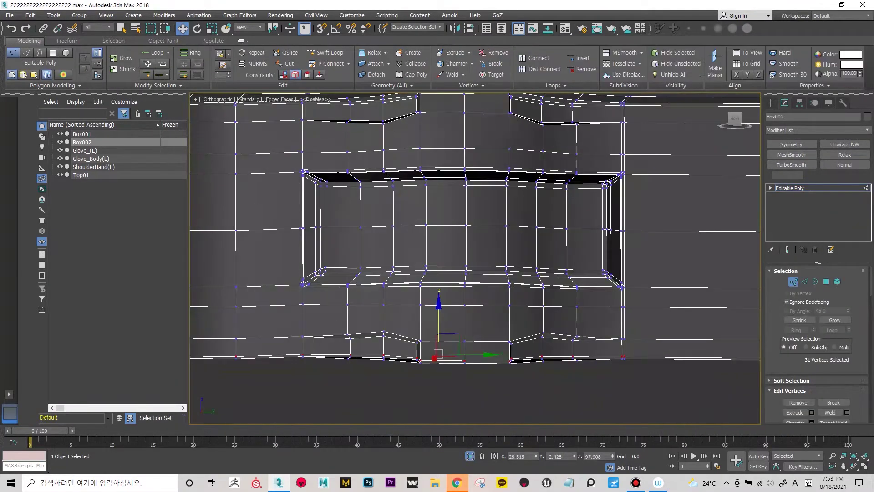
key(1)
key(F4)
scroll(476, 258, up, 1)
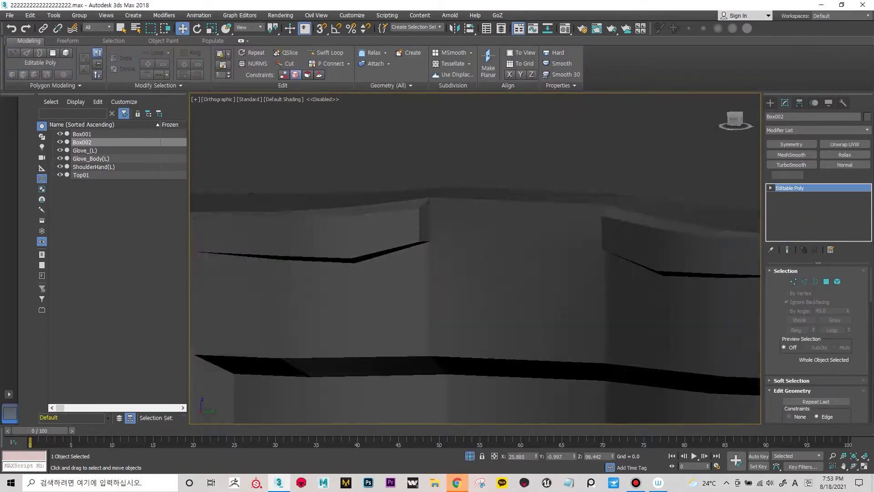
Step: Cut new edges at the notch corner on Box002's top edge
key(1)
alt+middle_drag(475, 258, 476, 237)
key(alt+c)
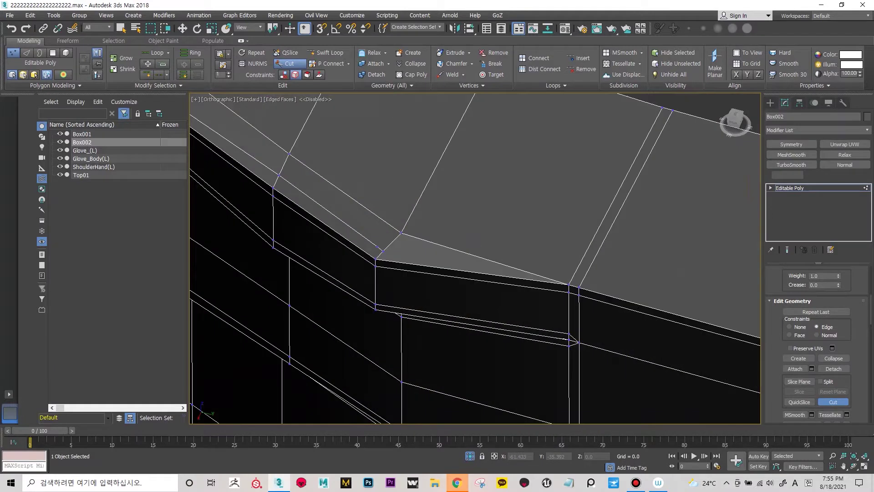
key(w)
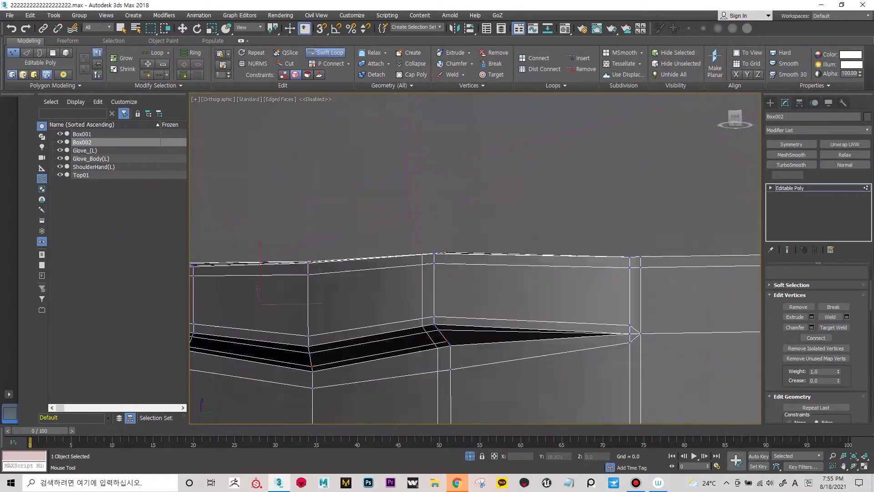
key(F4)
key(1)
scroll(475, 258, down, 5)
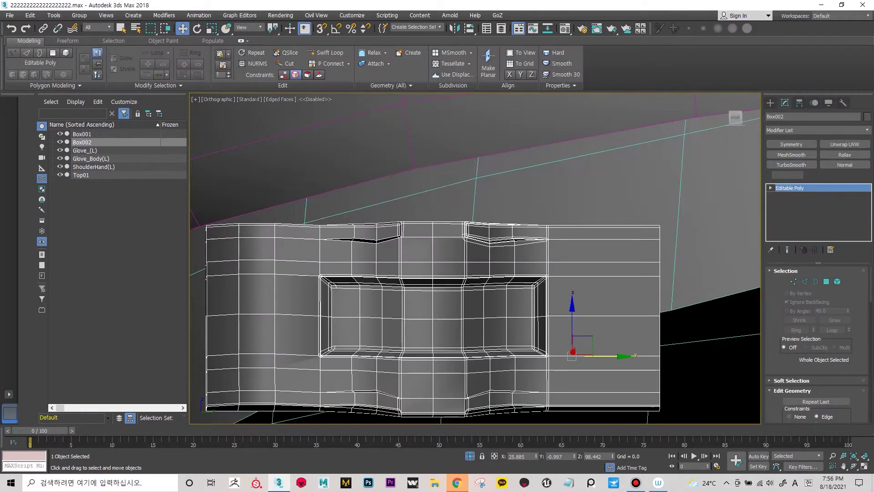
Step: Orbit around the notch and cut further edges at its corner
key(1)
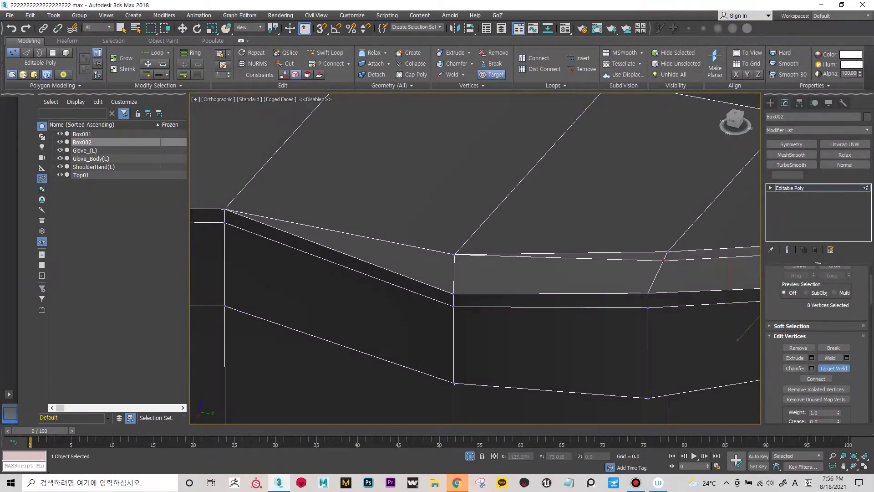
alt+middle_drag(475, 258, 500, 246)
key(alt+c)
alt+middle_drag(473, 259, 500, 257)
scroll(473, 259, up, 5)
Step: Preview the smoothed box, then return to its vertices with the wireframe shown over the notch
key(6)
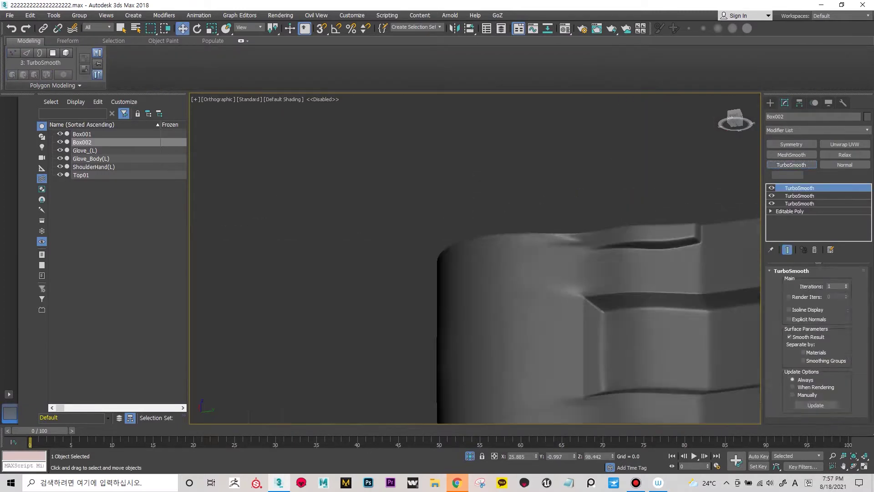
scroll(546, 259, down, 5)
scroll(546, 259, up, 4)
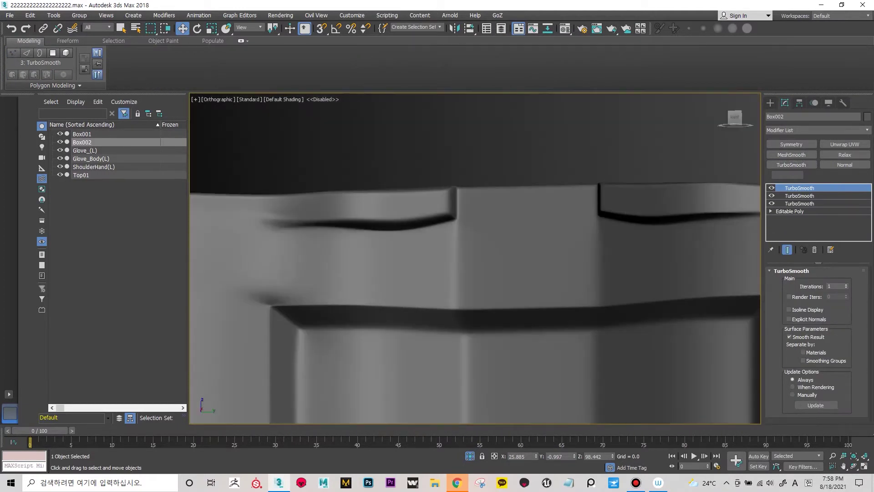
scroll(547, 260, up, 3)
key(1)
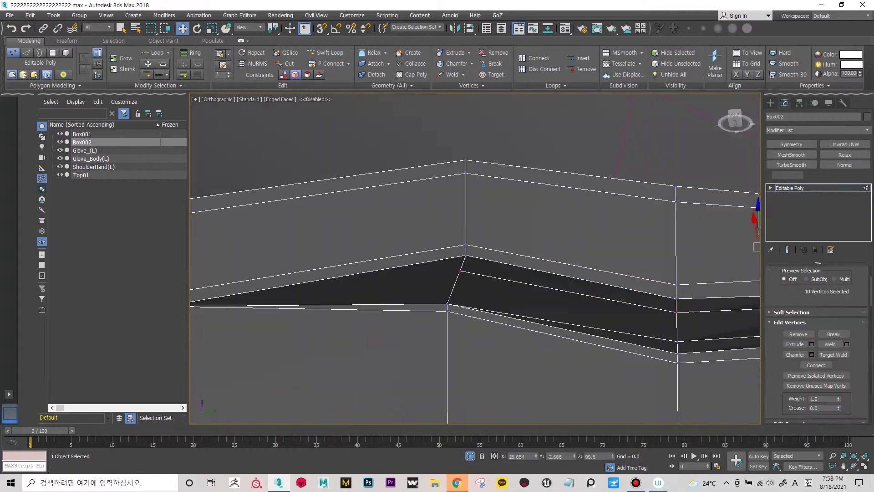
alt+middle_drag(473, 255, 474, 278)
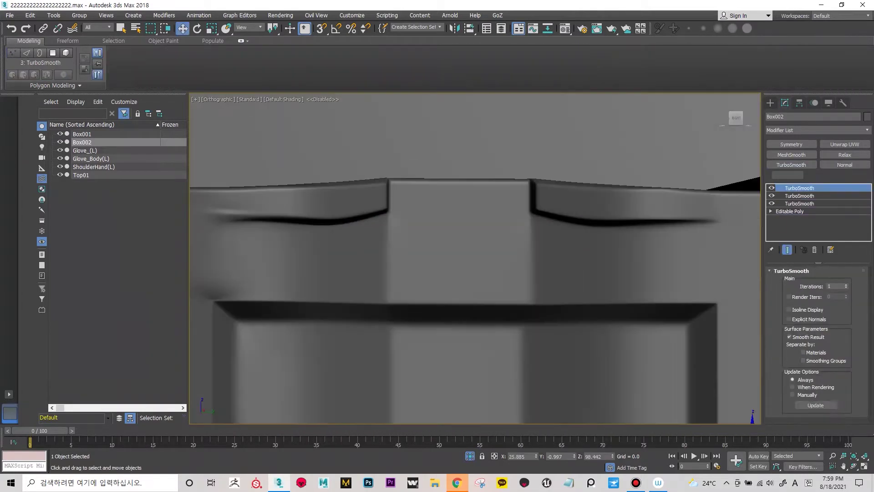
key(F4)
mouse_move(474, 255)
alt+middle_down()
mouse_move(474, 237)
mouse_move(473, 292)
alt+middle_up()
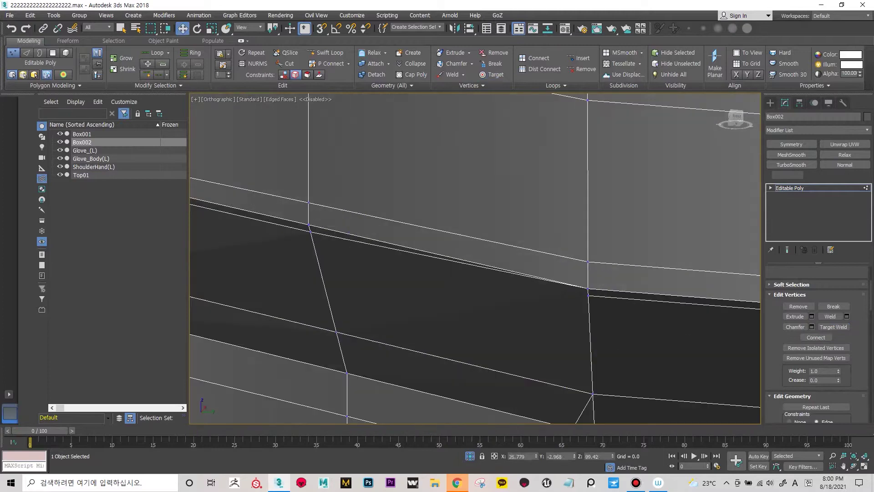
Step: Select a notch face and then a corner vertex of the notch to adjust it
key(4)
key(w)
click(348, 336)
key(1)
click(310, 230)
Step: Bridge the two open edges at the notch corner to close the gap
scroll(818, 319, down, 5)
scroll(474, 259, down, 3)
scroll(474, 258, up, 3)
alt+middle_drag(474, 258, 474, 282)
scroll(473, 258, down, 2)
scroll(474, 258, down, 3)
key(2)
click(795, 361)
Step: Return to vertex editing on Box002 to add support cuts beside the notches
key(1)
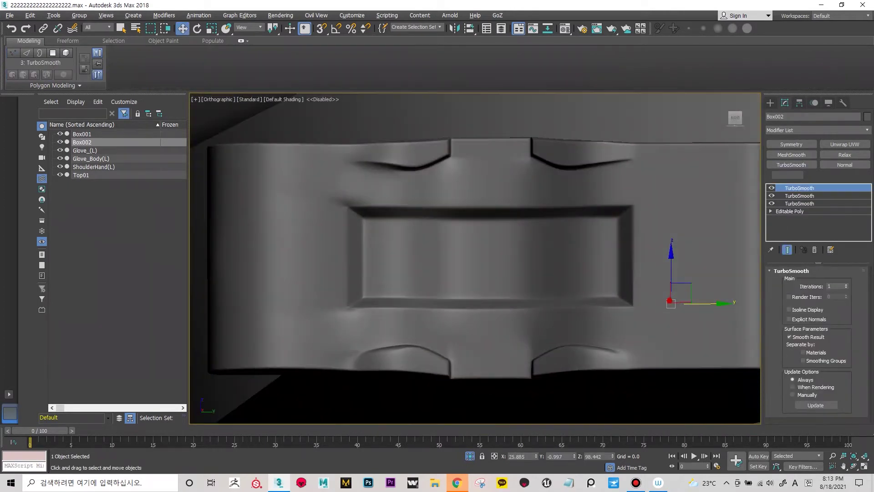
scroll(433, 324, up, 5)
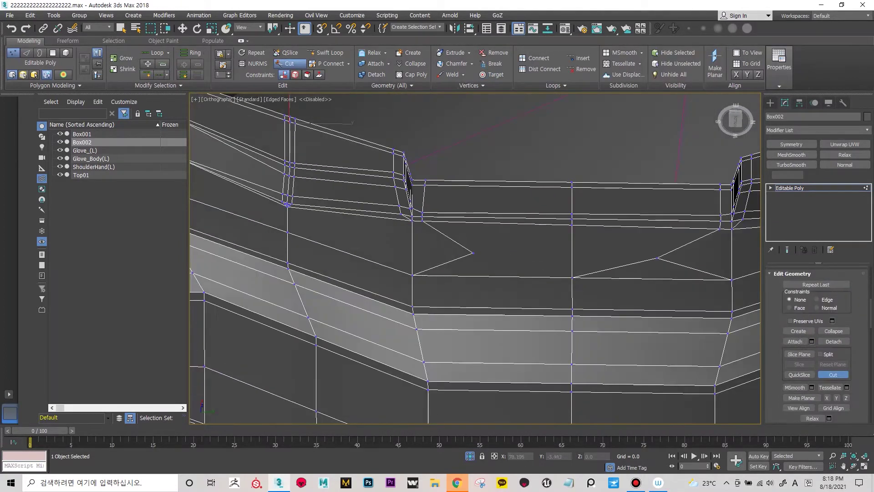
Step: Zoom the view to review the support cuts around the box's notches
scroll(385, 236, up, 5)
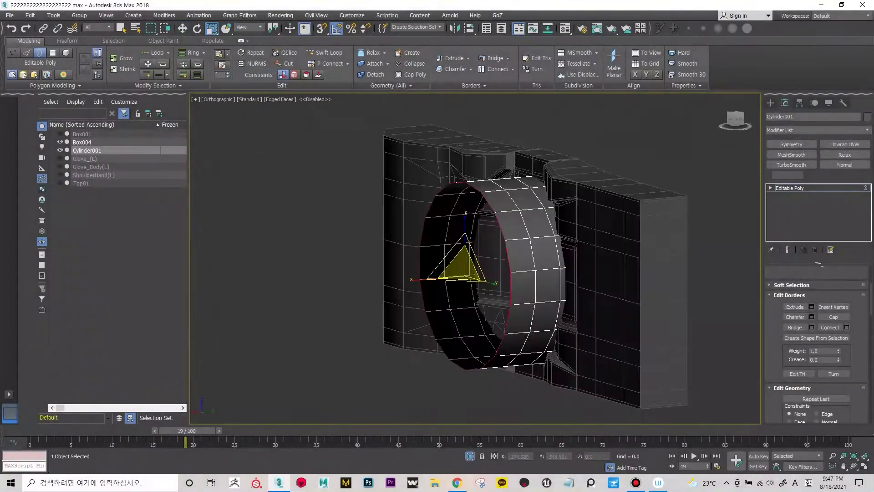
Step: Face the Cylinder001 disc head-on and select its front edge loops
alt+middle_drag(474, 260, 547, 260)
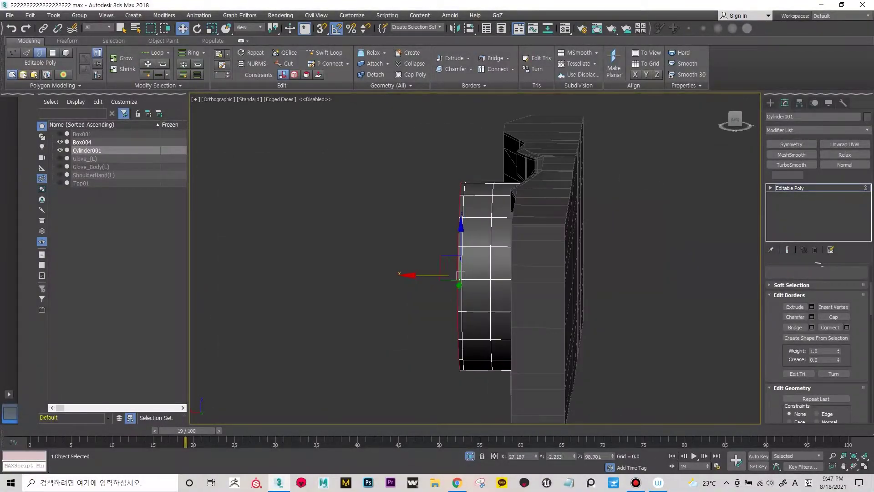
alt+middle_drag(460, 273, 524, 265)
scroll(819, 319, up, 3)
key(1)
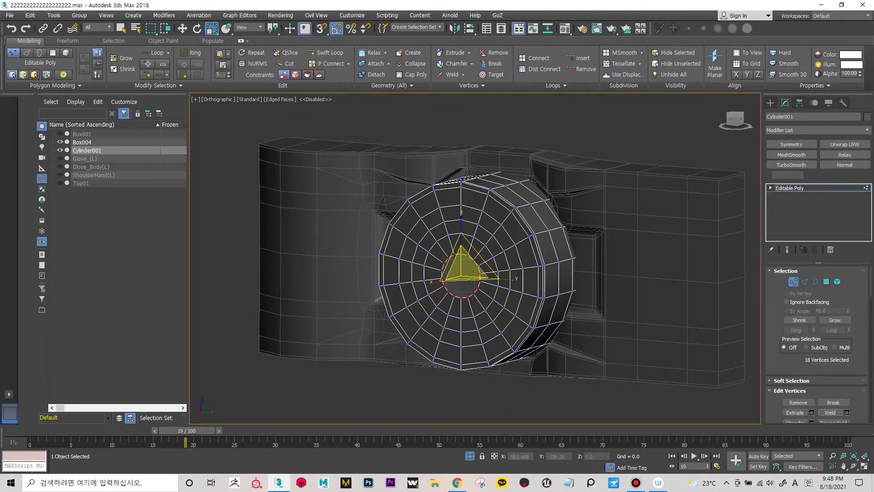
key(2)
mouse_move(473, 259)
alt+middle_down()
mouse_move(437, 260)
mouse_move(501, 259)
mouse_move(510, 273)
alt+middle_up()
scroll(446, 273, up, 4)
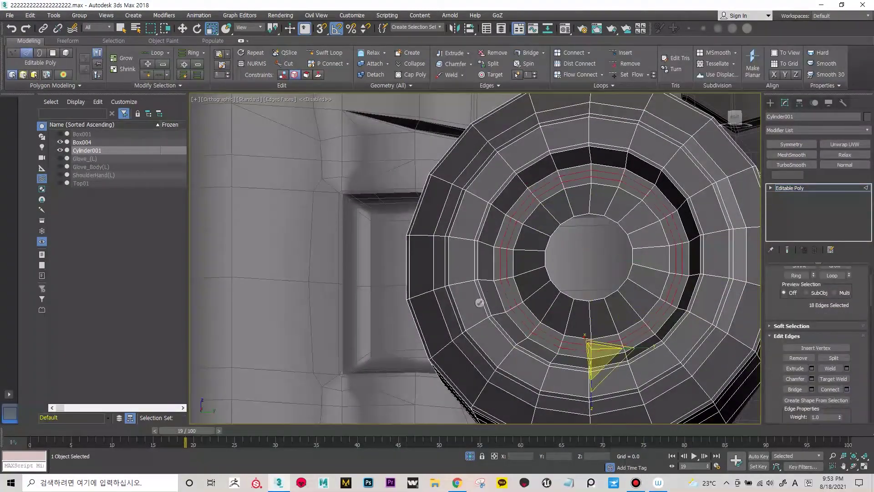
Step: Convert the edge loops to a ring of faces and inset them by 0.01
key(4)
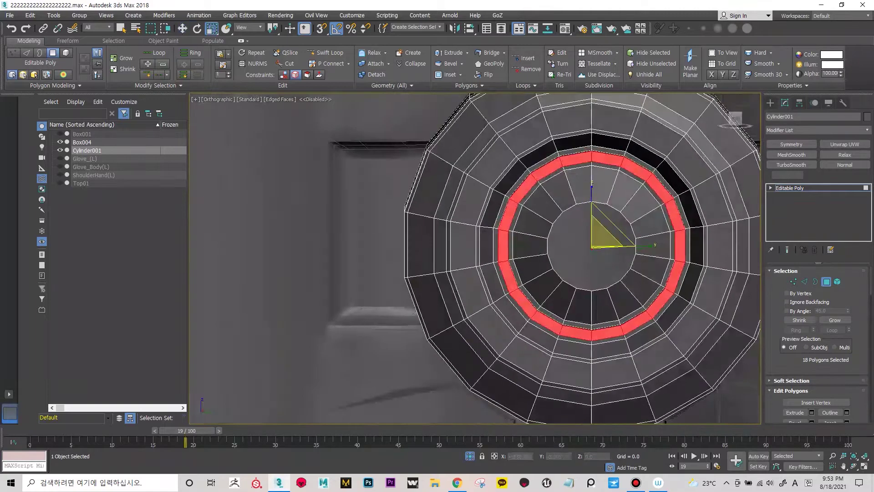
scroll(820, 341, down, 3)
click(847, 367)
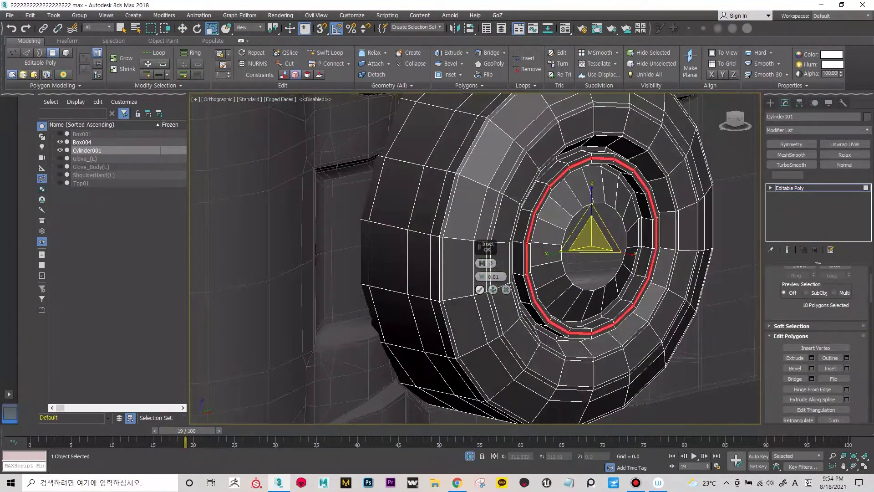
key(2)
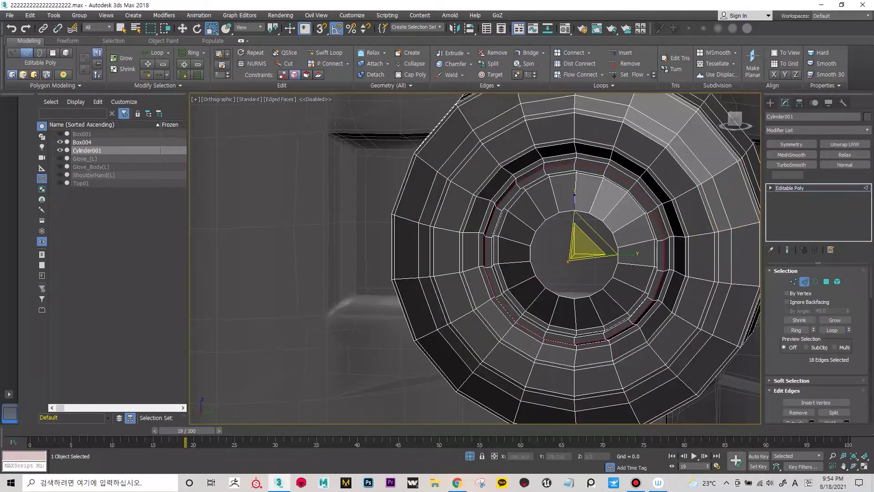
alt+middle_drag(474, 255, 501, 246)
scroll(819, 341, down, 5)
Step: Adjust the inset ring's edges, then clear the selection and hide the wireframe
key(w)
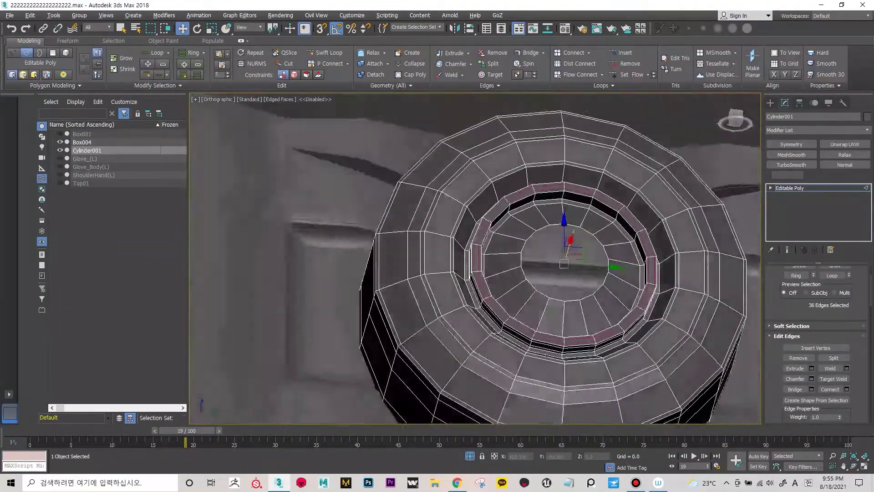
scroll(820, 342, up, 5)
scroll(473, 255, down, 3)
alt+middle_drag(474, 255, 455, 255)
scroll(474, 255, up, 4)
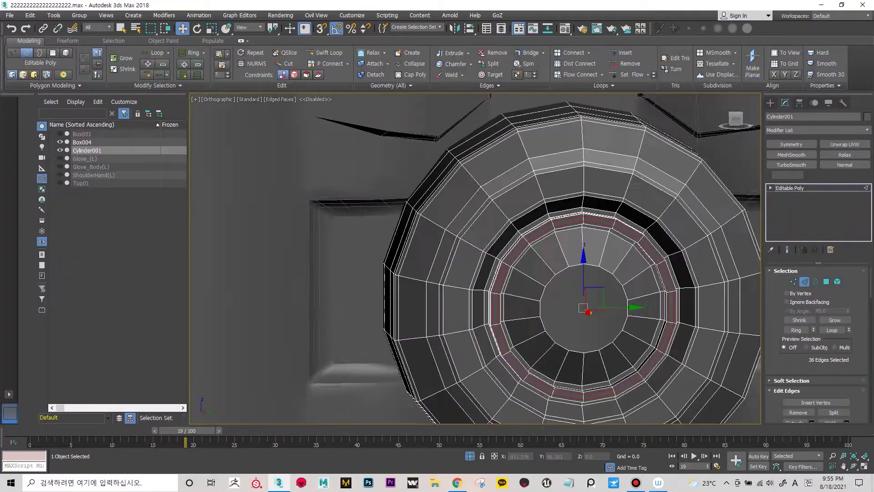
key(ctrl+d)
key(F4)
scroll(475, 258, down, 5)
scroll(475, 258, up, 10)
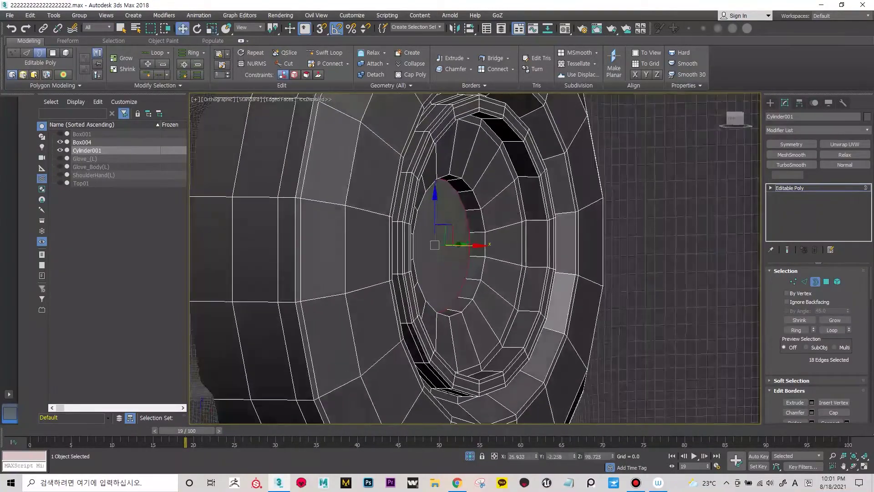
Step: Remove one TurboSmooth modifier from Cylinder001's stack
key(e)
key(w)
key(3)
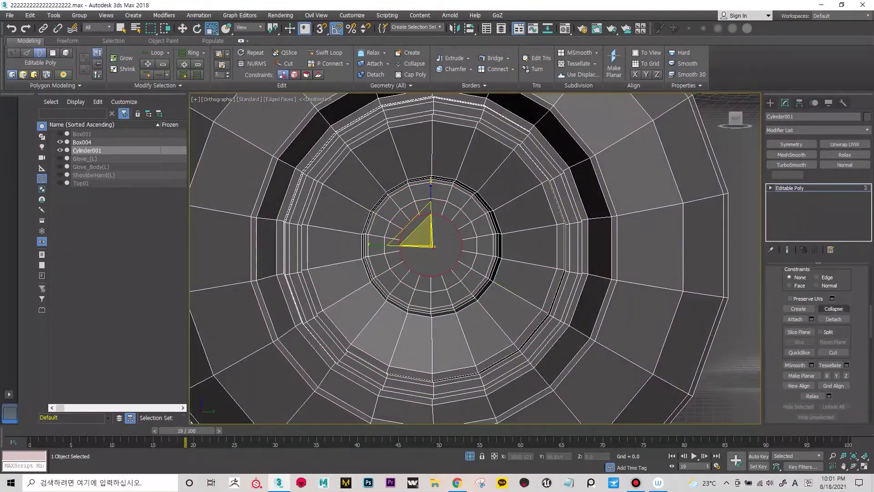
scroll(474, 258, down, 3)
key(F4)
scroll(475, 258, down, 5)
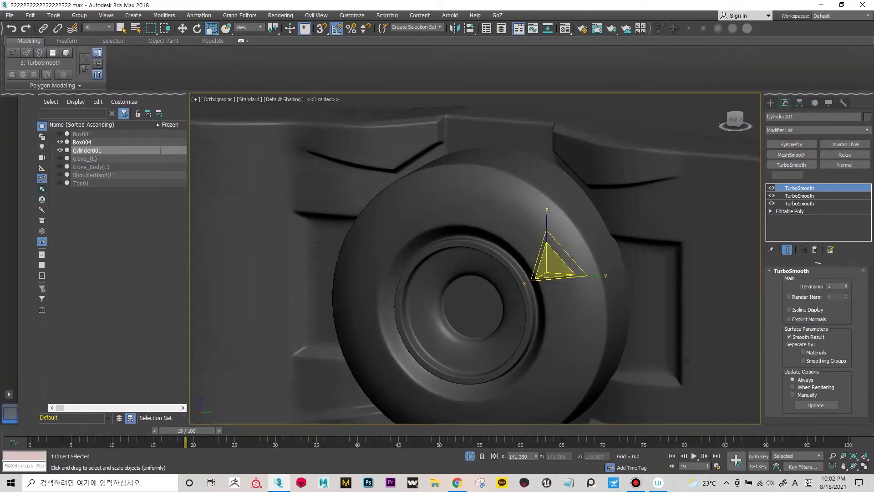
right_click(774, 226)
click(770, 241)
click(82, 142)
key(F4)
scroll(475, 258, up, 3)
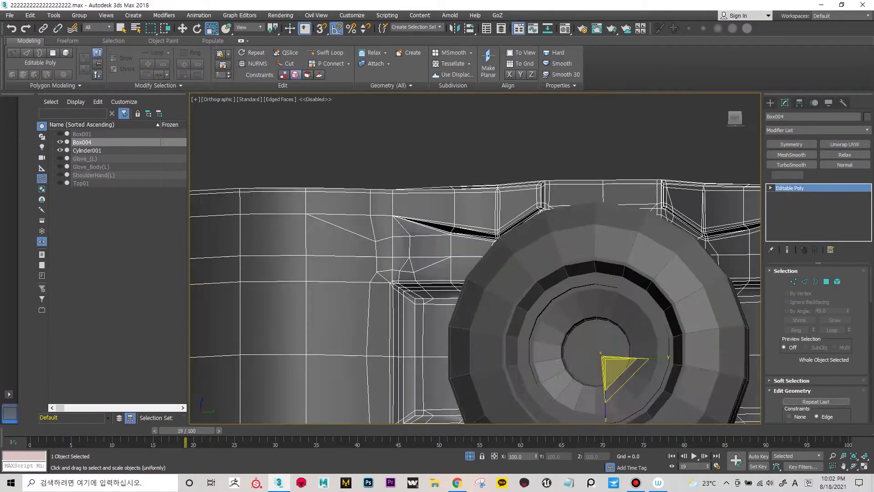
scroll(475, 258, down, 3)
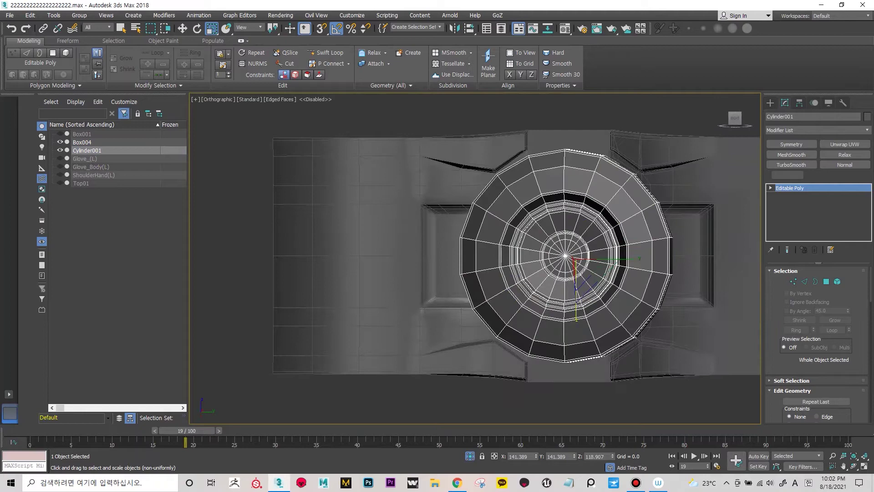
Step: Isolate the disc and select faces along its side in Polygon mode
alt+middle_drag(475, 258, 570, 259)
key(4)
alt+middle_drag(475, 258, 409, 228)
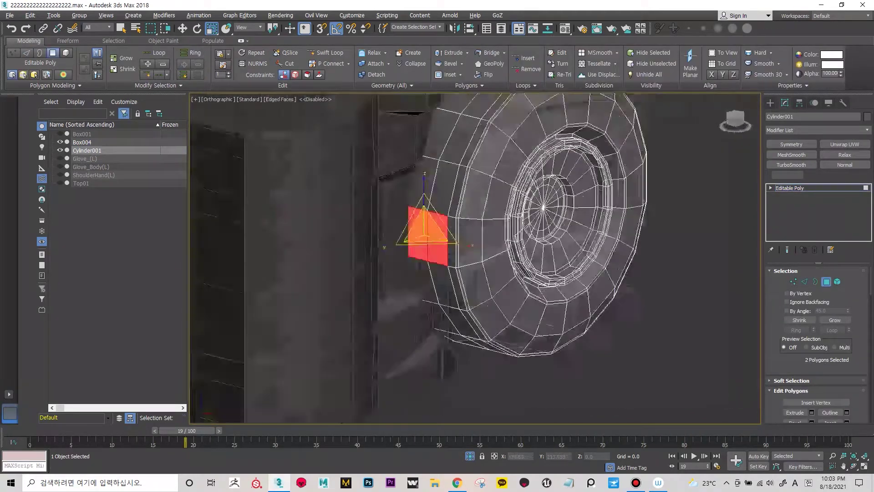
key(alt+q)
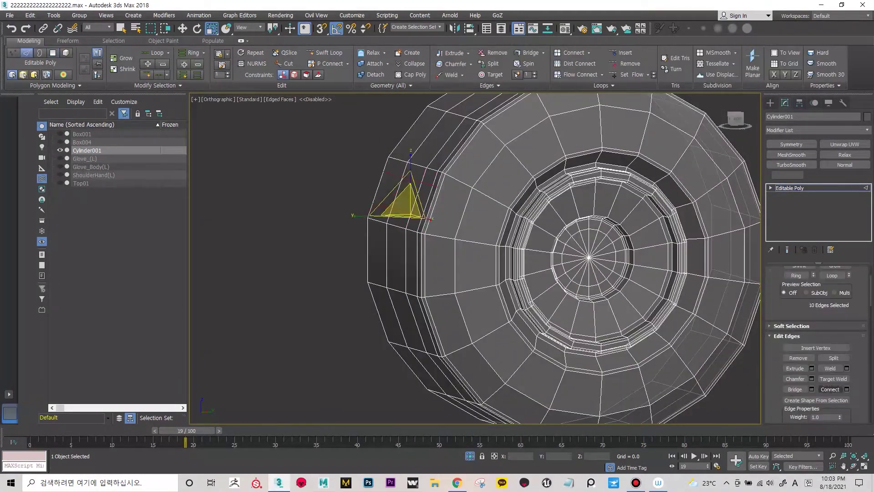
alt+middle_drag(475, 259, 475, 182)
scroll(475, 258, up, 2)
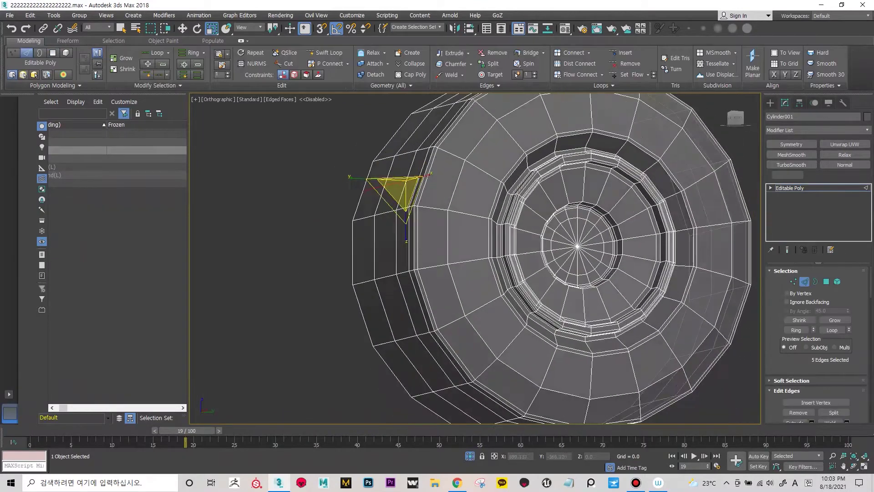
scroll(475, 259, up, 2)
Step: Select a block of faces on the disc's left rim, then exit sub-object editing
key(ctrl+d)
alt+middle_drag(475, 258, 500, 258)
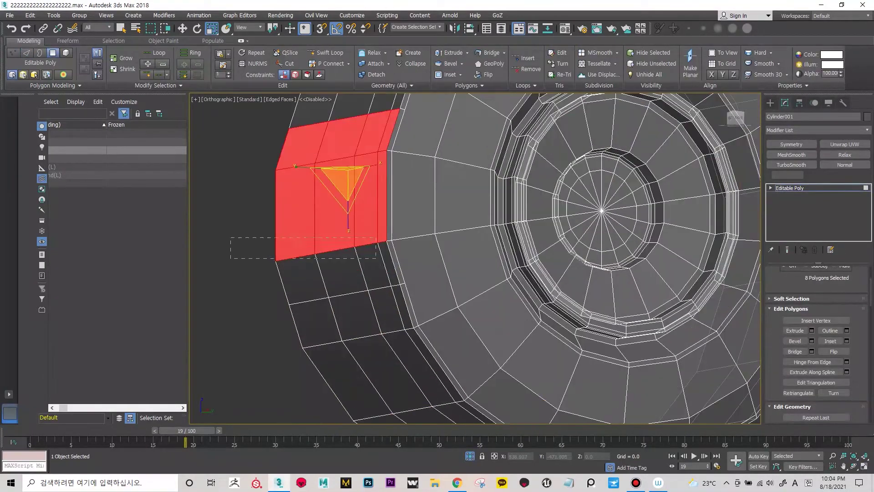
alt+middle_drag(319, 228, 268, 238)
right_click(268, 238)
click(306, 268)
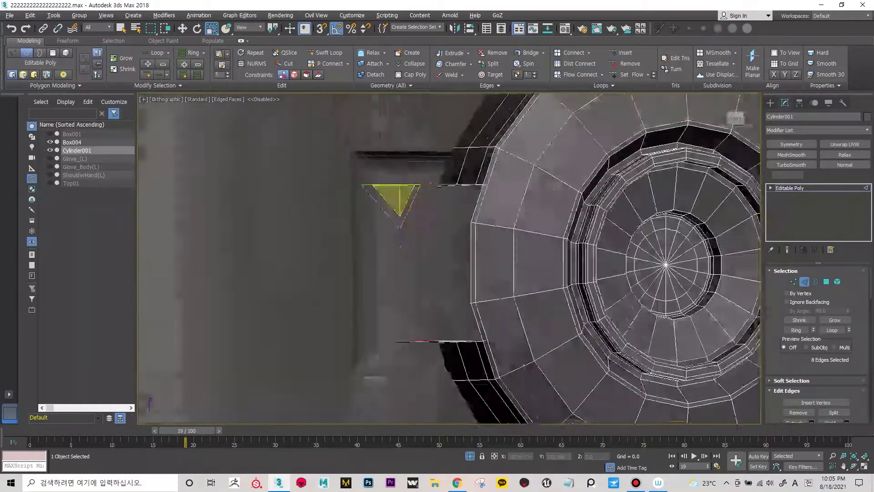
Step: Select a group of vertices on the side tab and cut new edges into it
key(1)
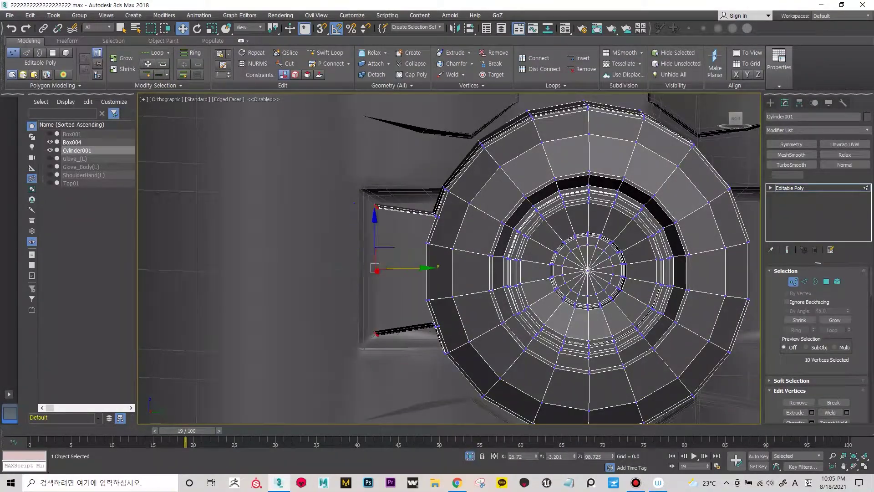
scroll(402, 294, down, 5)
scroll(418, 293, up, 5)
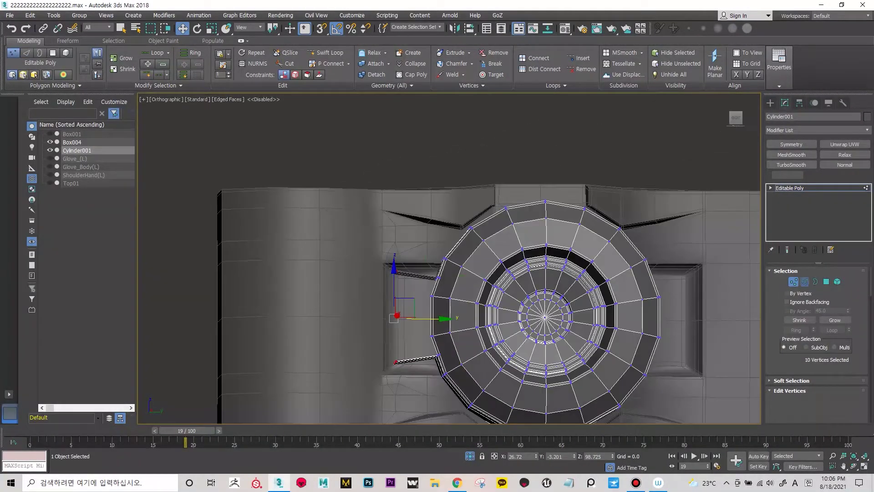
key(2)
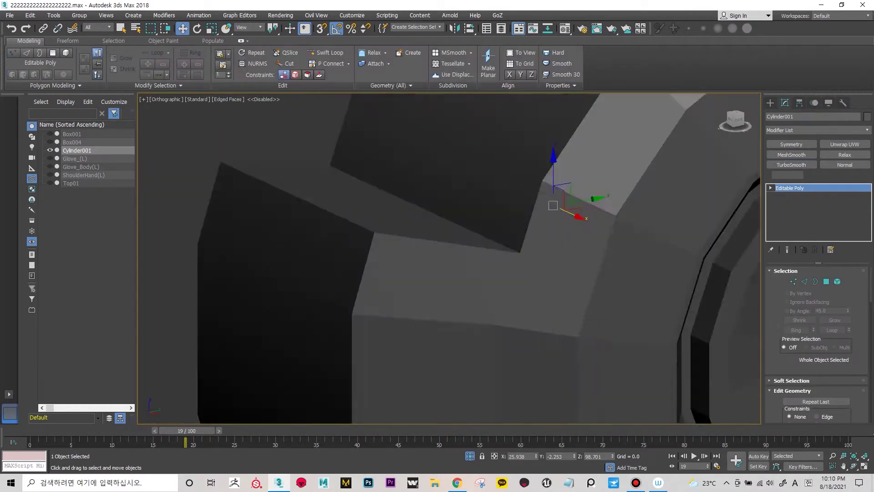
key(1)
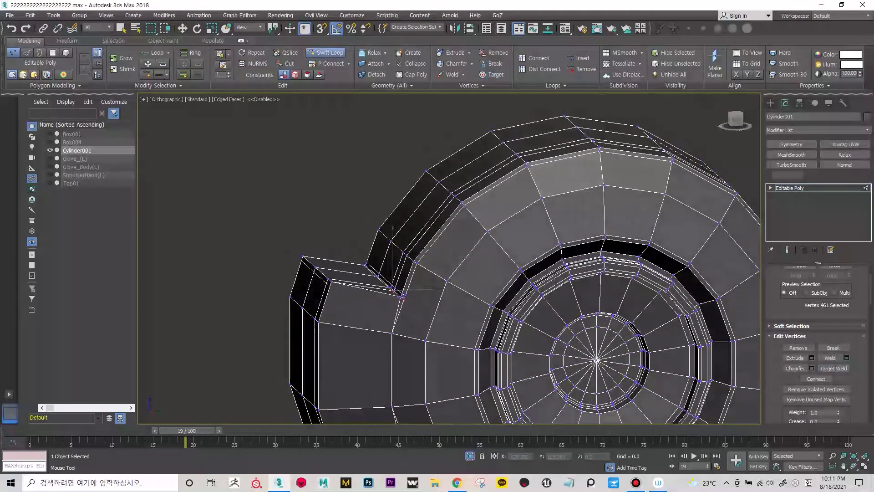
mouse_move(346, 273)
alt+middle_down()
mouse_move(383, 284)
mouse_move(418, 210)
mouse_move(456, 214)
alt+middle_up()
key(alt+c)
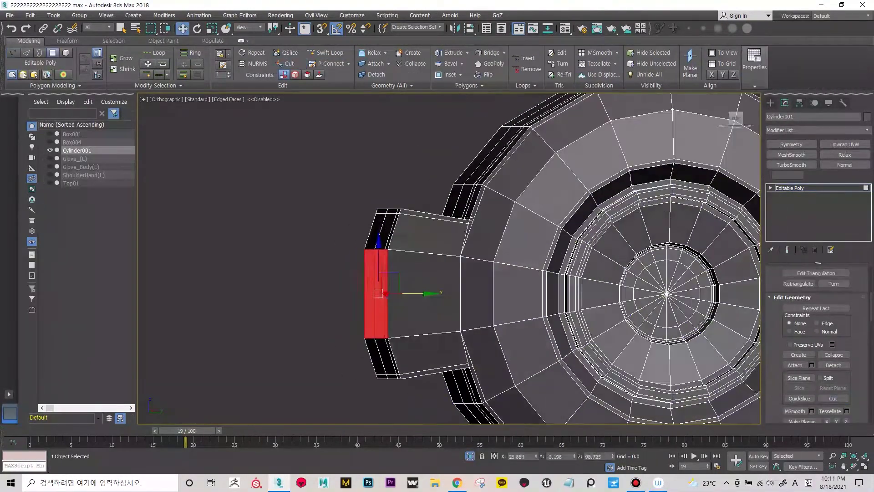
Step: Preview the disc with TurboSmooth and orbit to inspect the notch area
click(791, 165)
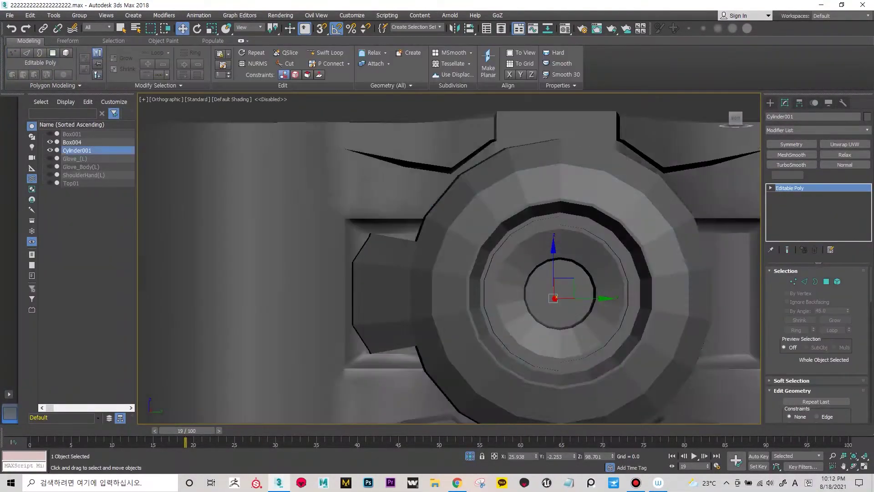
scroll(410, 296, up, 5)
scroll(409, 296, up, 5)
scroll(410, 296, up, 3)
key(w)
scroll(474, 228, down, 5)
mouse_move(473, 228)
alt+middle_down()
mouse_move(456, 205)
mouse_move(474, 218)
mouse_move(455, 228)
alt+middle_up()
scroll(474, 227, up, 5)
Step: Cut a new edge across the notch face, then return to front view in Default Shading
key(alt+c)
scroll(456, 228, down, 3)
scroll(455, 227, up, 3)
alt+middle_drag(345, 337, 364, 274)
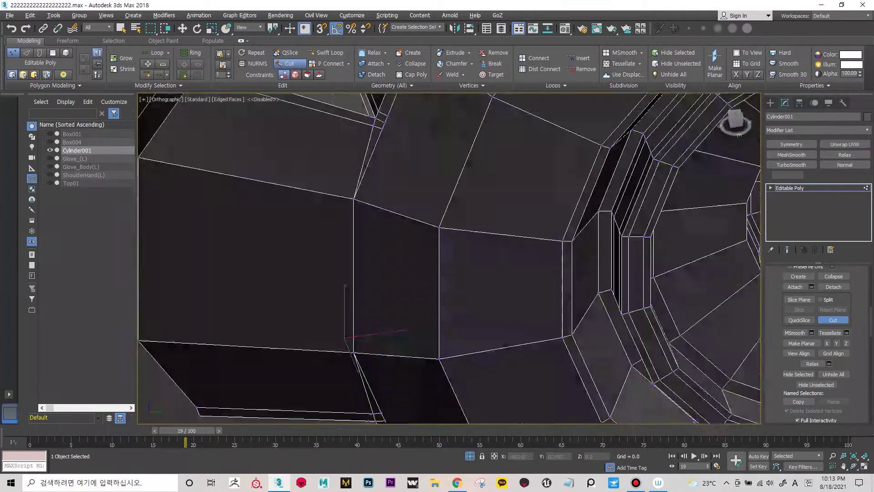
scroll(364, 273, down, 5)
key(f)
key(ctrl+d)
key(F4)
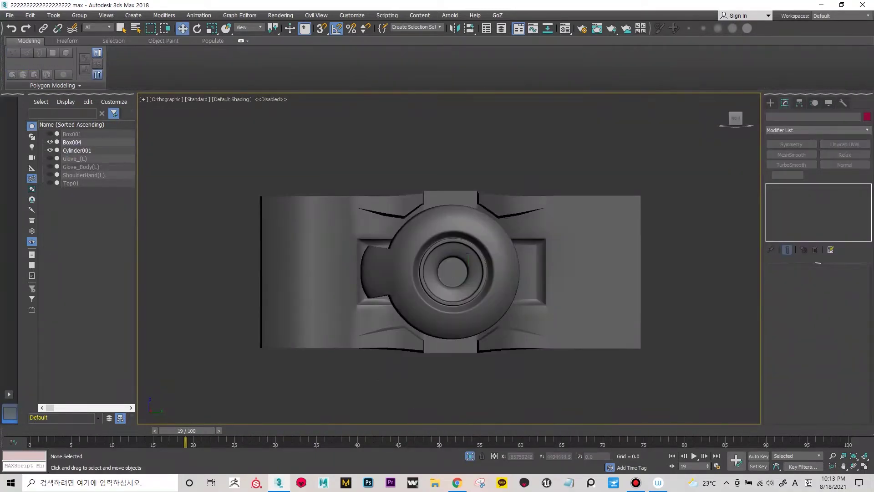
Step: Select Cylinder001 with edged faces shown and pick the side tab's front polygon
scroll(327, 246, up, 2)
click(453, 272)
key(F4)
scroll(328, 246, up, 2)
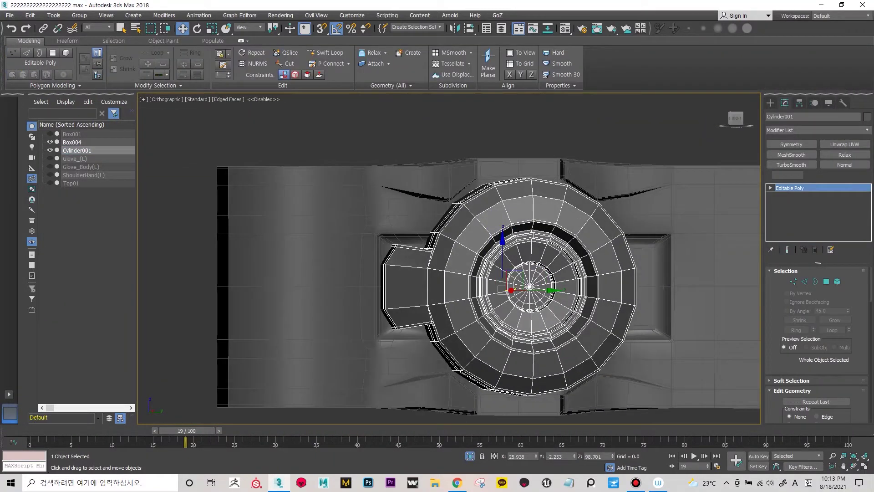
key(4)
click(390, 287)
scroll(390, 287, up, 4)
Step: Inset the tab face by 0.02, then scale and move it inward as a recess
shift+click(438, 74)
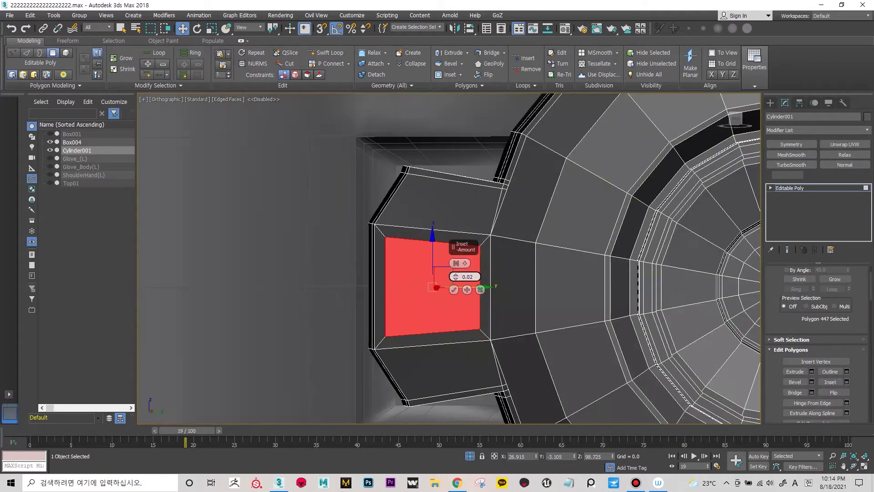
key(Delete)
key(3)
mouse_move(449, 258)
alt+middle_down()
mouse_move(501, 255)
mouse_move(455, 258)
alt+middle_up()
key(r)
scroll(449, 258, up, 3)
key(w)
scroll(421, 302, down, 3)
scroll(337, 234, up, 4)
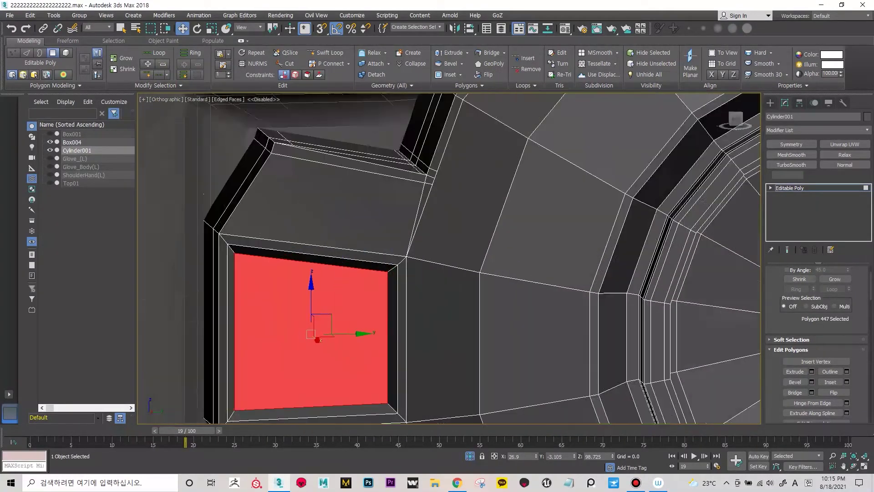
Step: Select an inner rim edge of the recess and adjust it with scale and move
key(2)
click(319, 233)
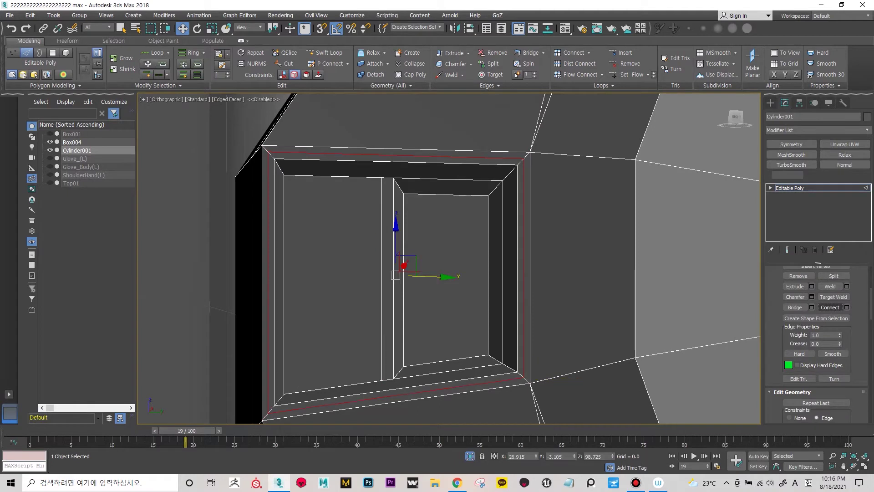
key(r)
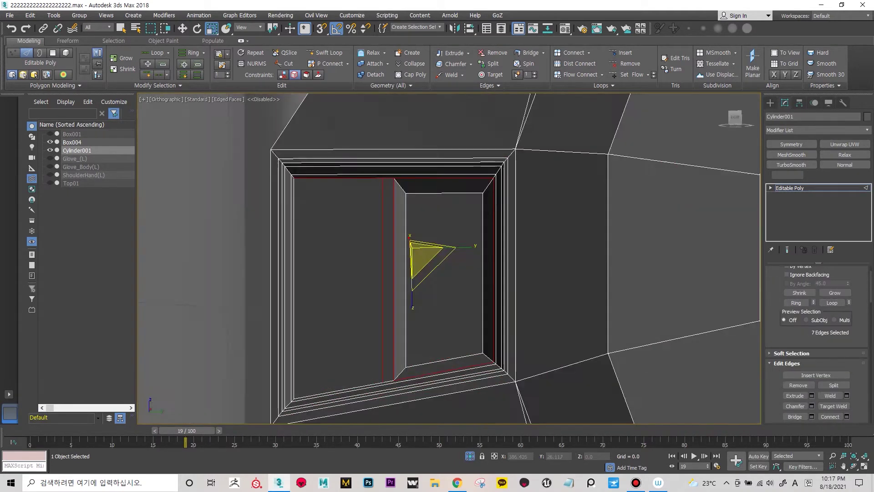
key(w)
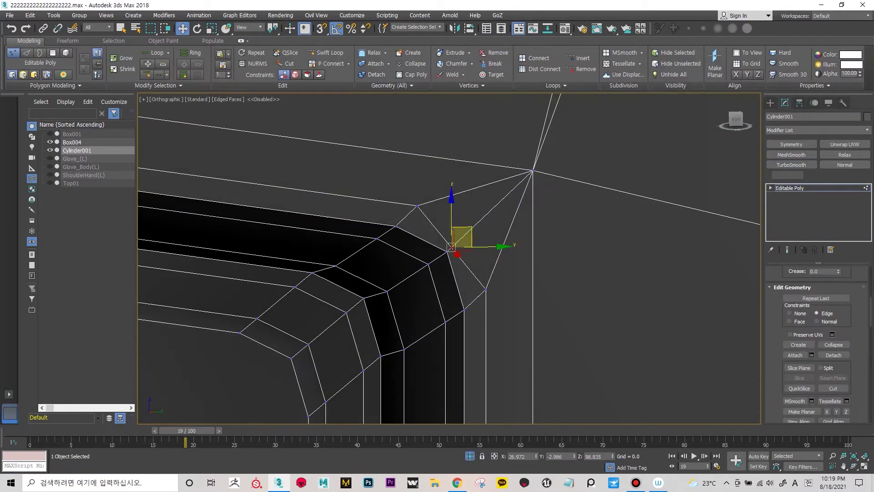
Step: Orbit to the recess corner and cut extra edges to tighten it
alt+middle_drag(451, 254, 482, 274)
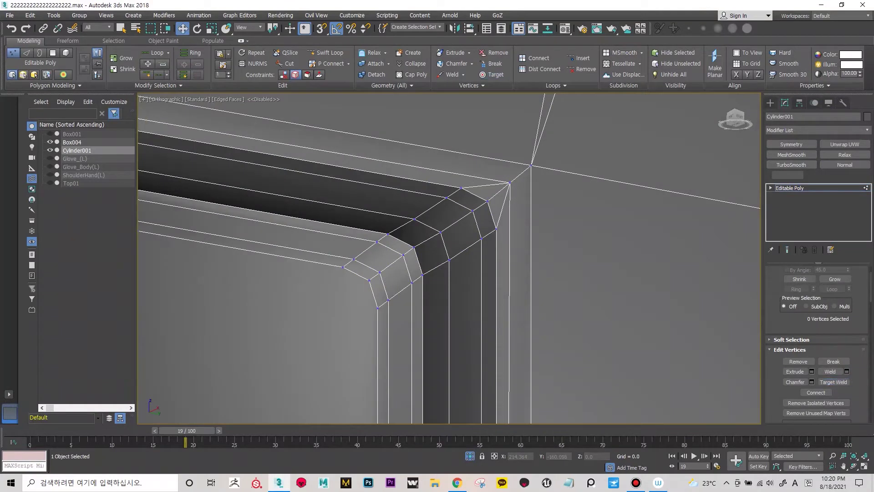
key(alt+c)
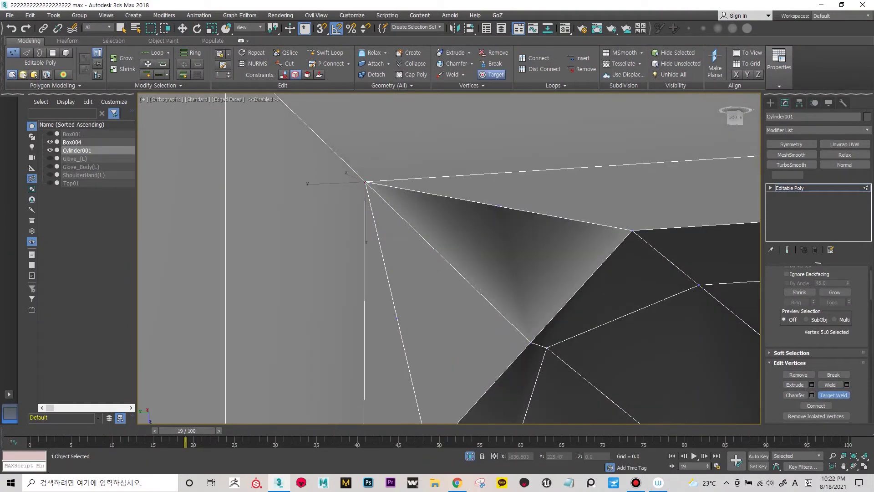
scroll(386, 249, up, 4)
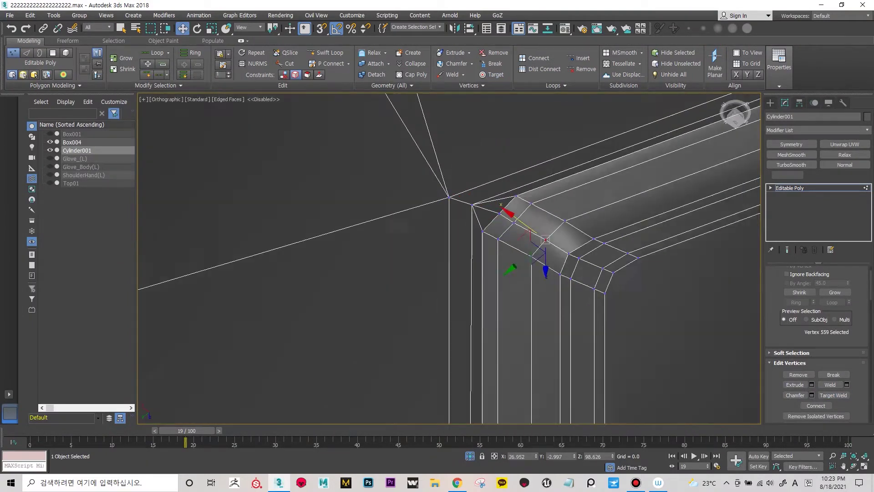